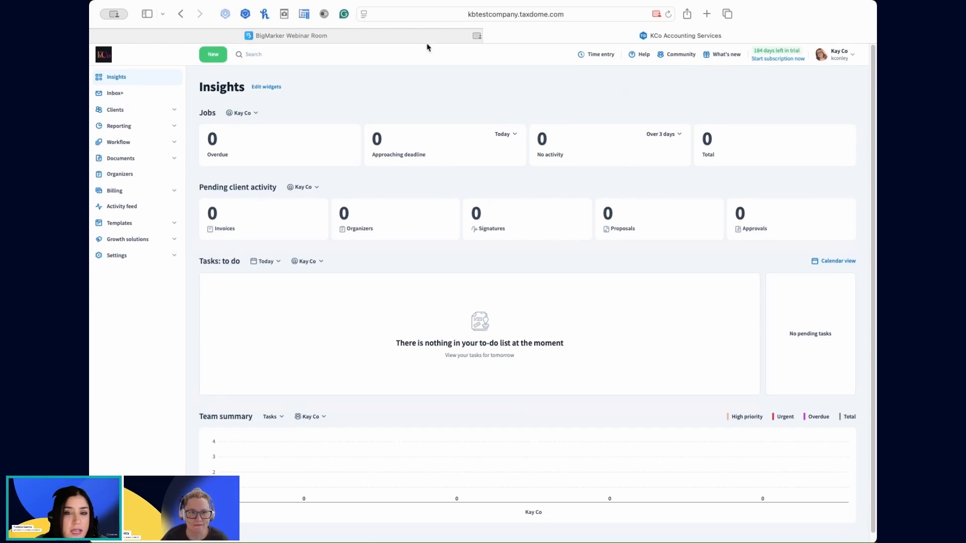
Browse the proposal and engagement letter templates offered in the template Marketplace.
{"action": "mouse_move", "coordinate": [427, 41]}
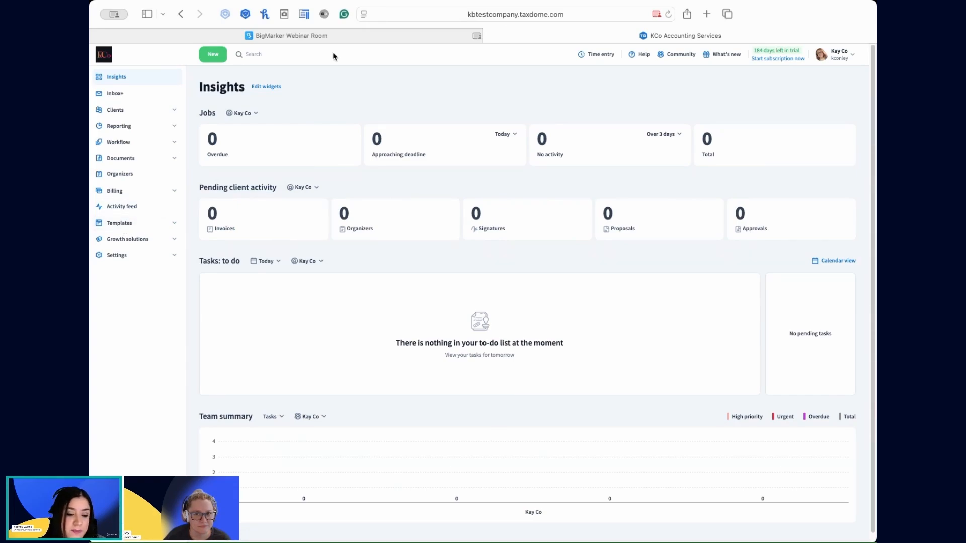
{"action": "left_click", "coordinate": [119, 228]}
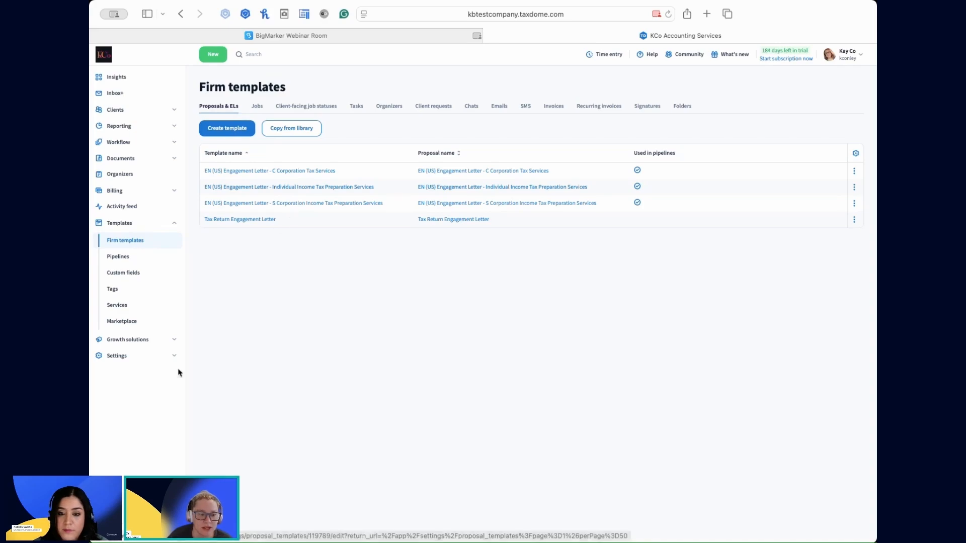
{"action": "left_click", "coordinate": [131, 325]}
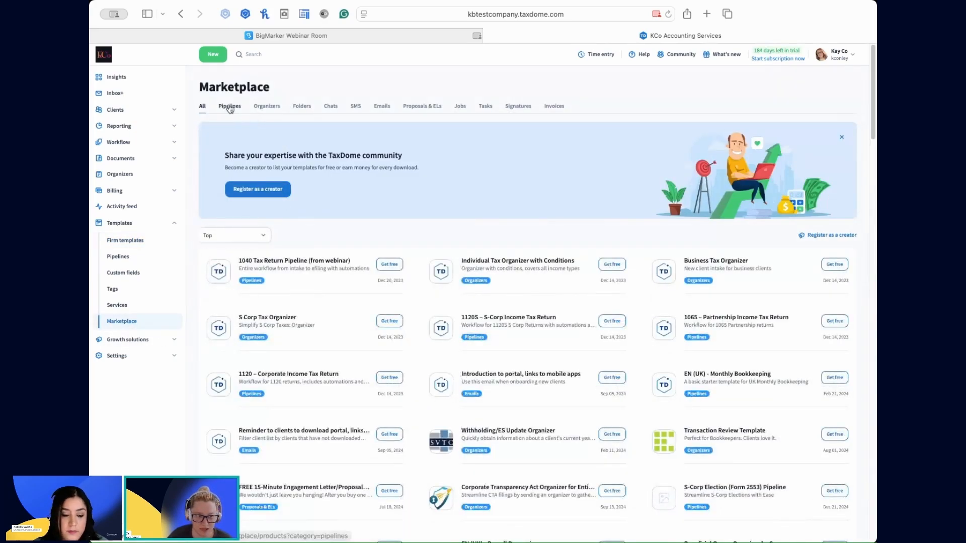
{"action": "left_click", "coordinate": [429, 110]}
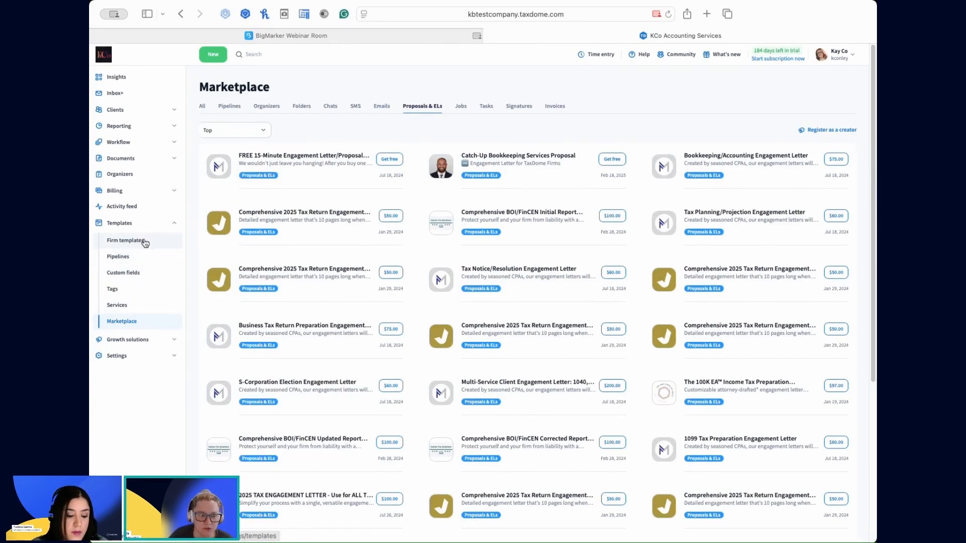
Open the firm template "EN (US) Engagement Letter - Individual Income Tax Preparation Services" and review its general settings.
{"action": "left_click", "coordinate": [127, 242]}
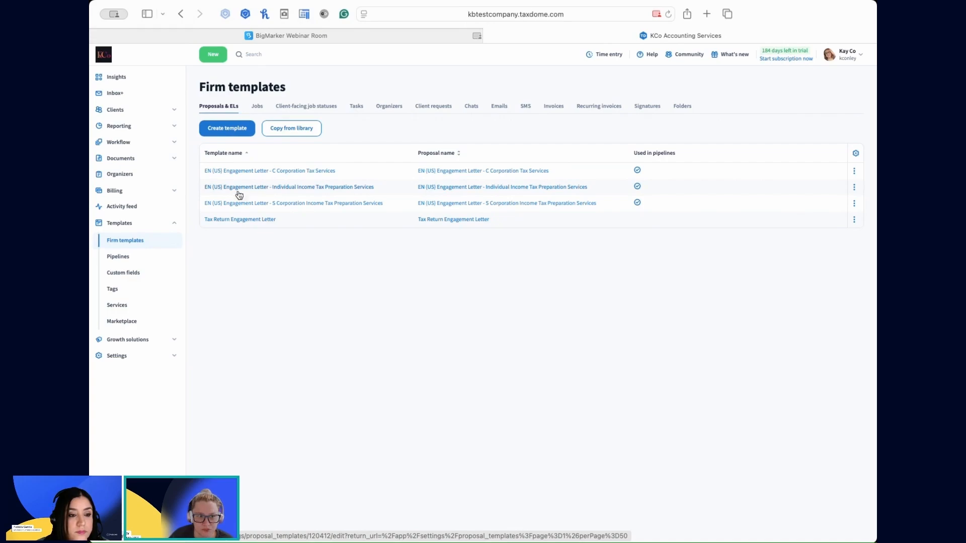
{"action": "left_click", "coordinate": [315, 192]}
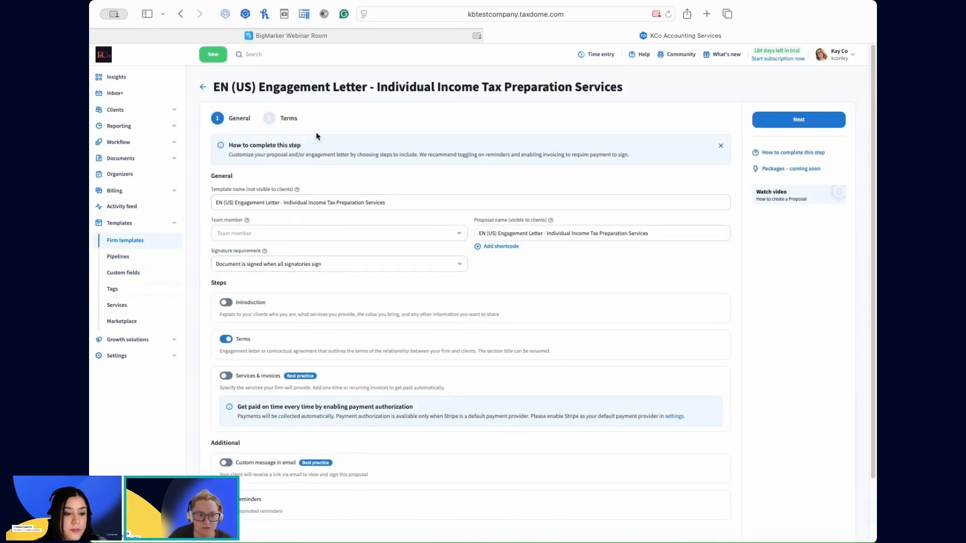
{"action": "scroll", "coordinate": [507, 347], "scroll_direction": "down", "scroll_amount": 1}
{"action": "scroll", "coordinate": [507, 348], "scroll_direction": "down", "scroll_amount": 3}
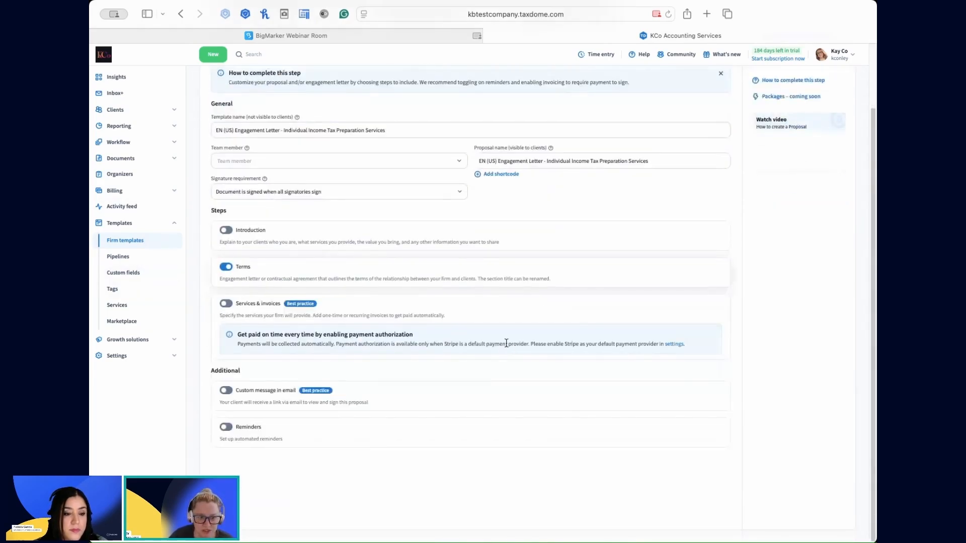
{"action": "scroll", "coordinate": [507, 347], "scroll_direction": "up", "scroll_amount": 3}
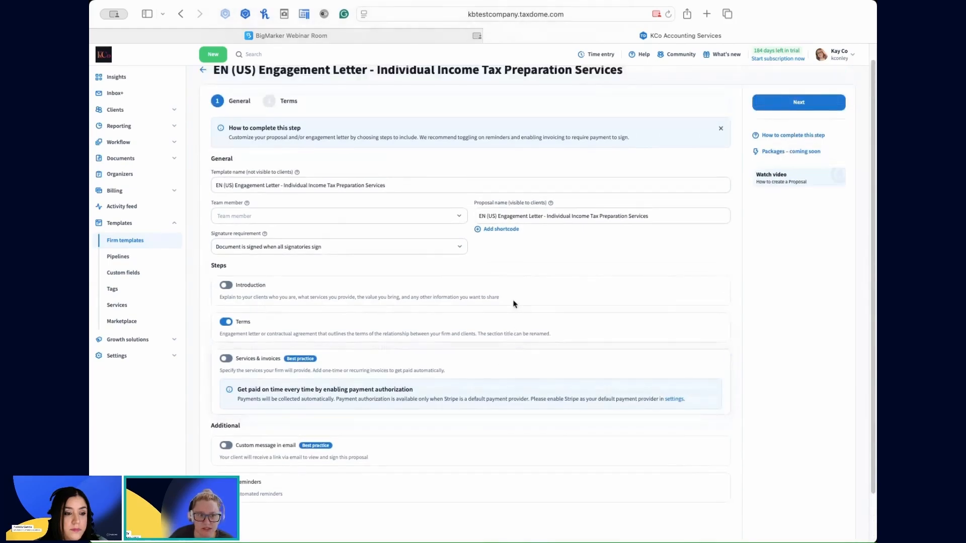
Check which team members can be assigned to the engagement letter template, without choosing one.
{"action": "left_click", "coordinate": [270, 194]}
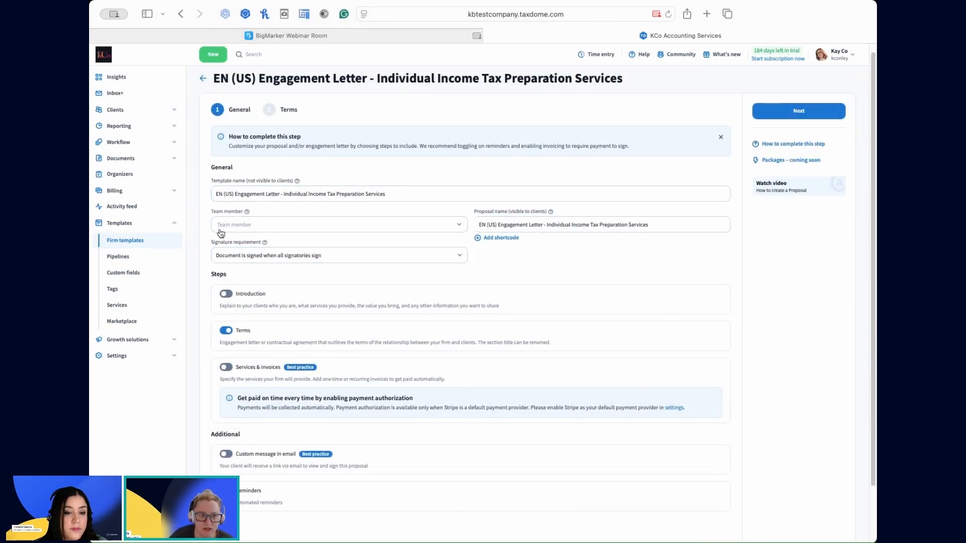
{"action": "left_click", "coordinate": [277, 227]}
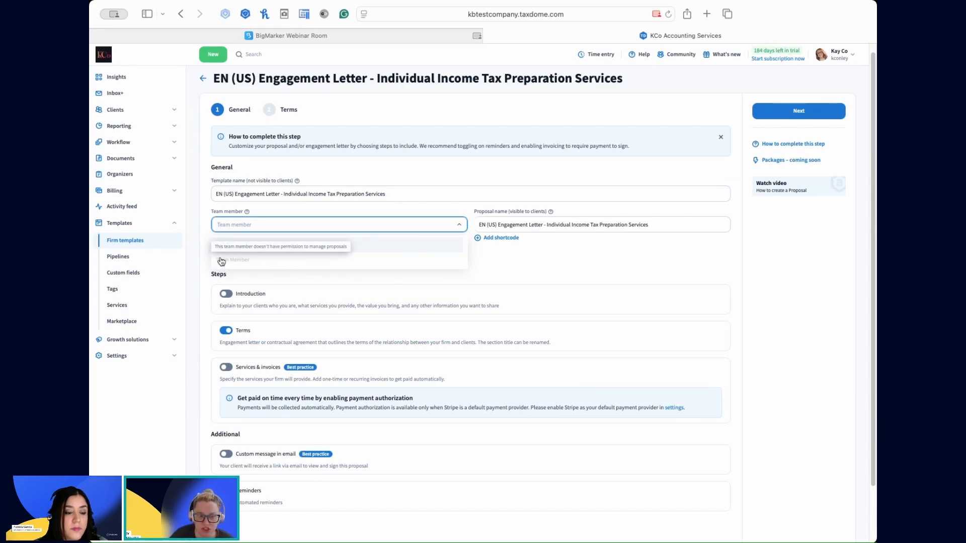
{"action": "left_click", "coordinate": [523, 267]}
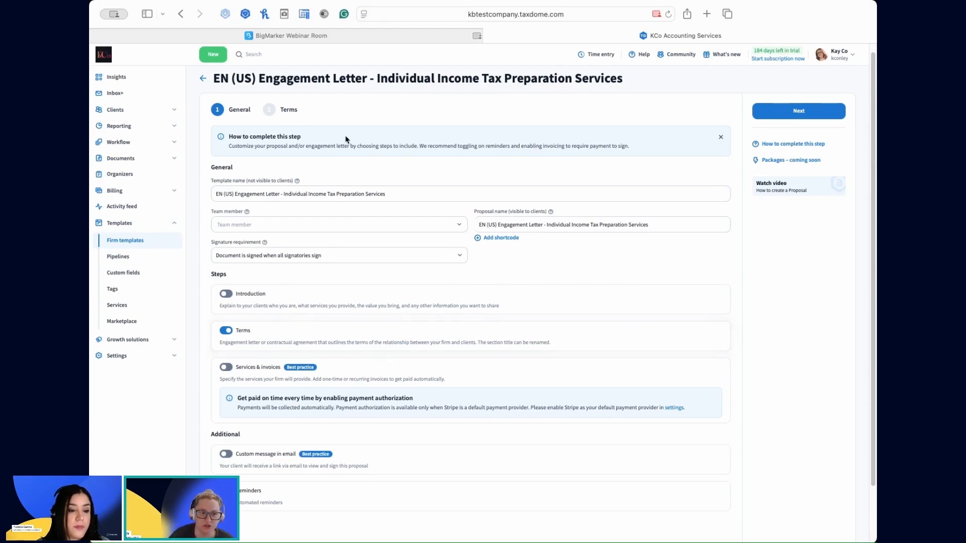
Review the engagement letter text in the template's Terms section.
{"action": "left_click", "coordinate": [279, 115]}
{"action": "scroll", "coordinate": [440, 413], "scroll_direction": "down", "scroll_amount": 1}
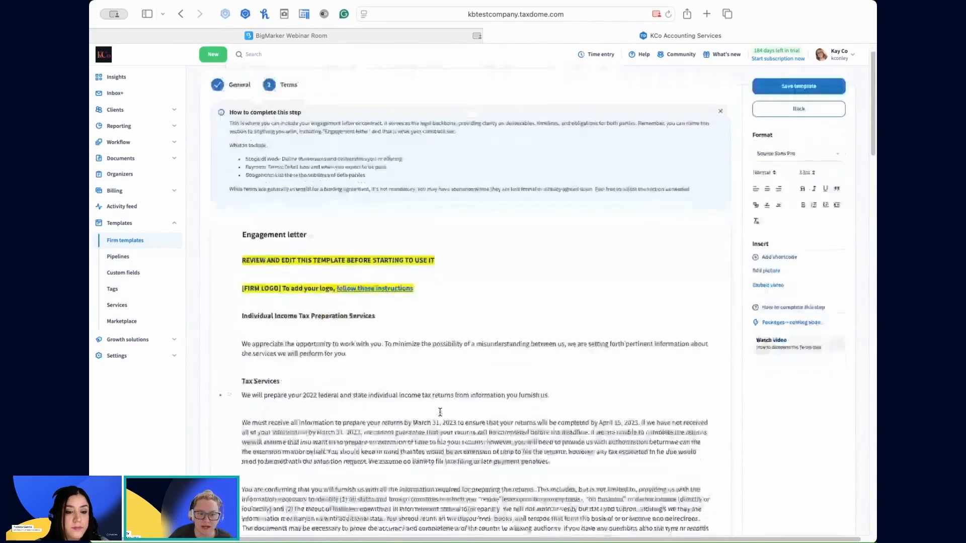
{"action": "scroll", "coordinate": [440, 412], "scroll_direction": "down", "scroll_amount": 2}
{"action": "scroll", "coordinate": [439, 413], "scroll_direction": "down", "scroll_amount": 2}
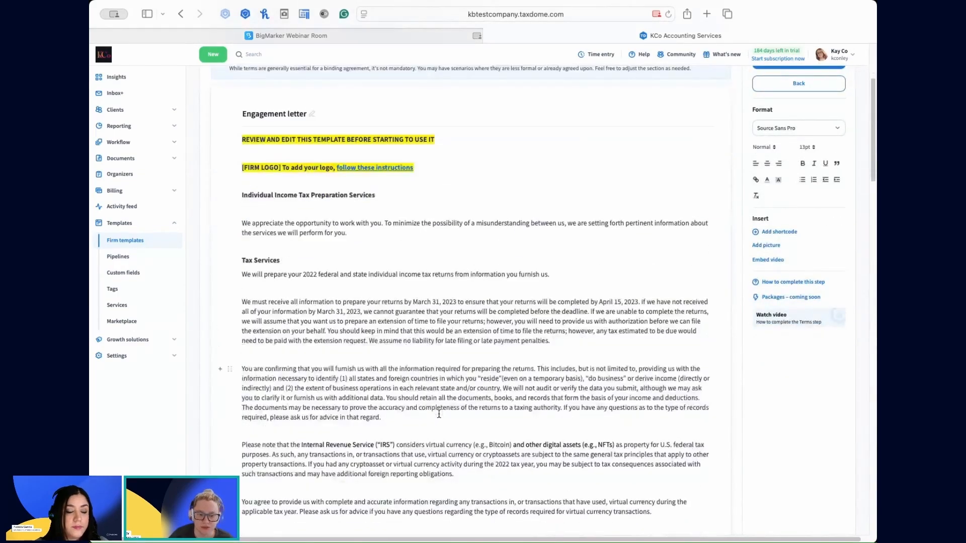
{"action": "scroll", "coordinate": [424, 125], "scroll_direction": "up", "scroll_amount": 5}
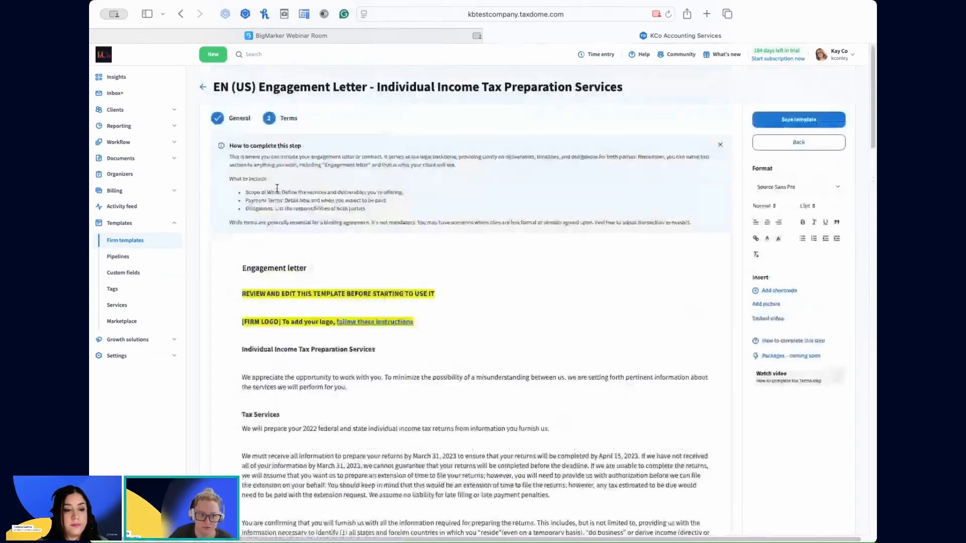
Enable the template's Services & invoices step and choose to add an invoice or ask for a deposit.
{"action": "left_click", "coordinate": [232, 120]}
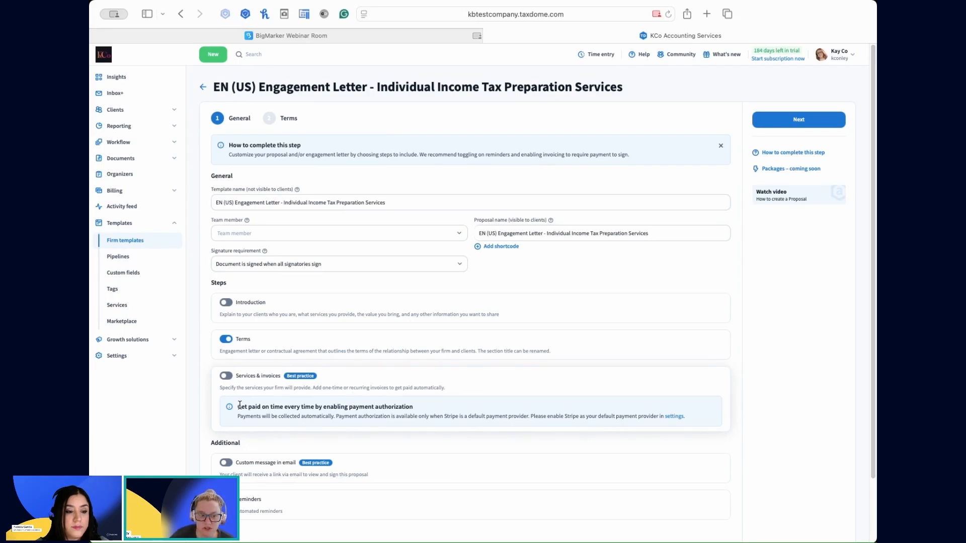
{"action": "left_click", "coordinate": [226, 377]}
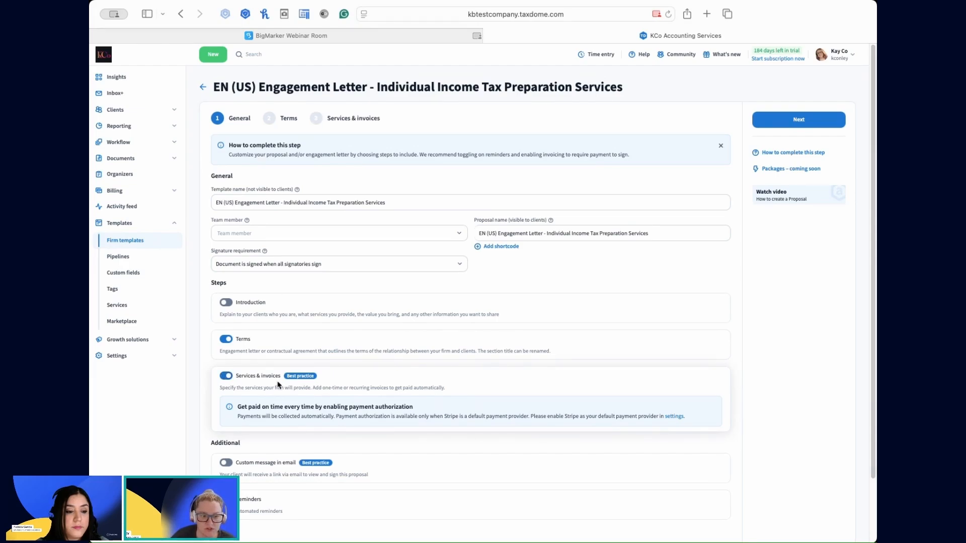
{"action": "left_click", "coordinate": [344, 121]}
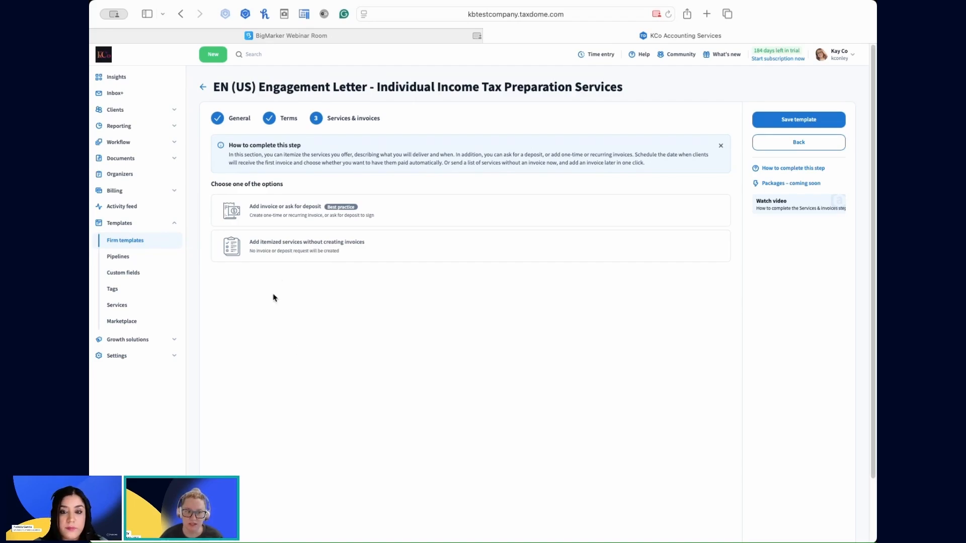
{"action": "left_click", "coordinate": [277, 217]}
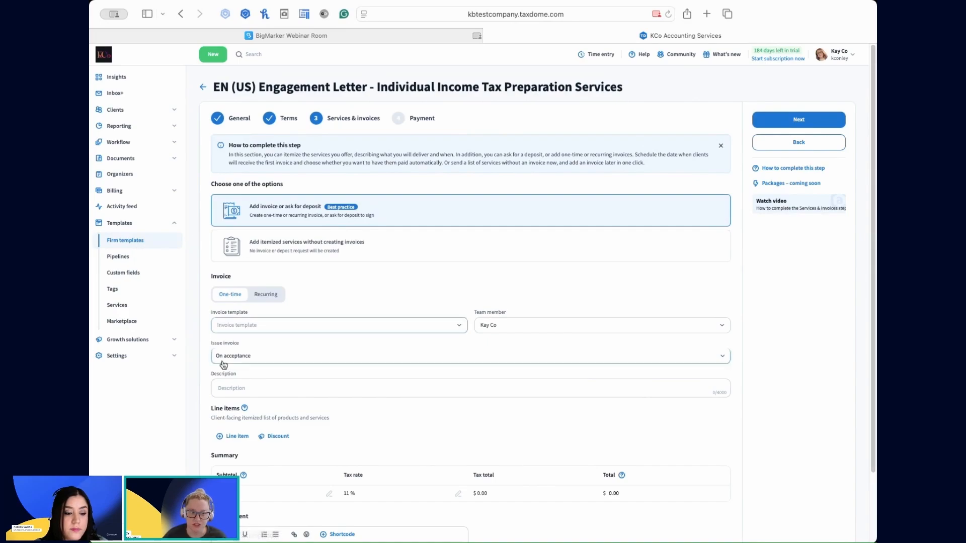
Check the invoice templates available for the one-time invoice, without applying one.
{"action": "left_click", "coordinate": [249, 327]}
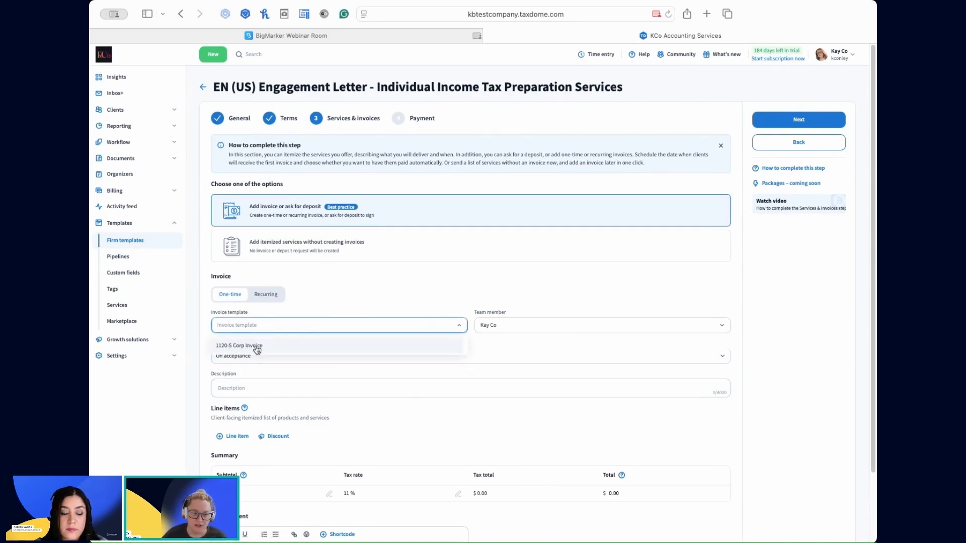
{"action": "left_click", "coordinate": [332, 297]}
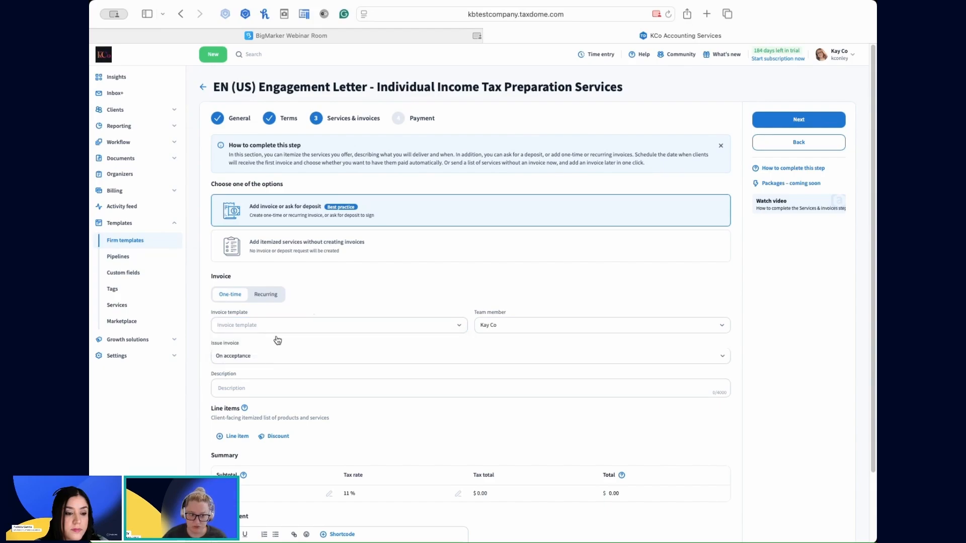
{"action": "left_click", "coordinate": [258, 389]}
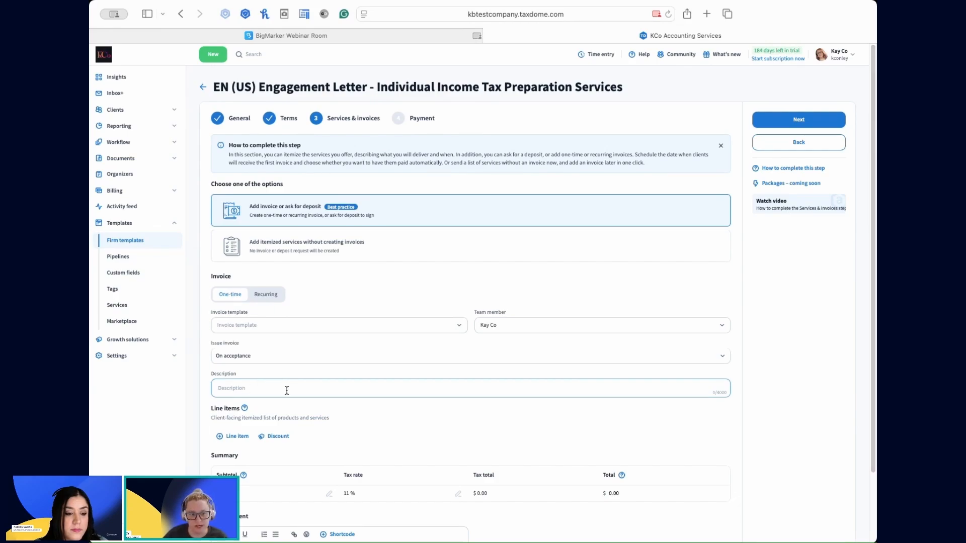
Add an invoice line item for the service "1040 Tax Return" with a rate of $100.
{"action": "left_click", "coordinate": [234, 438]}
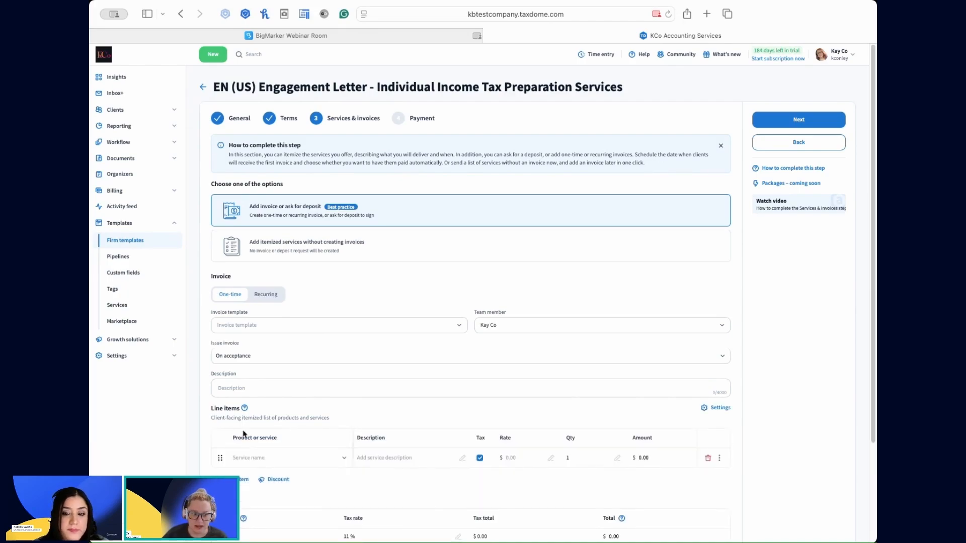
{"action": "left_click", "coordinate": [240, 458]}
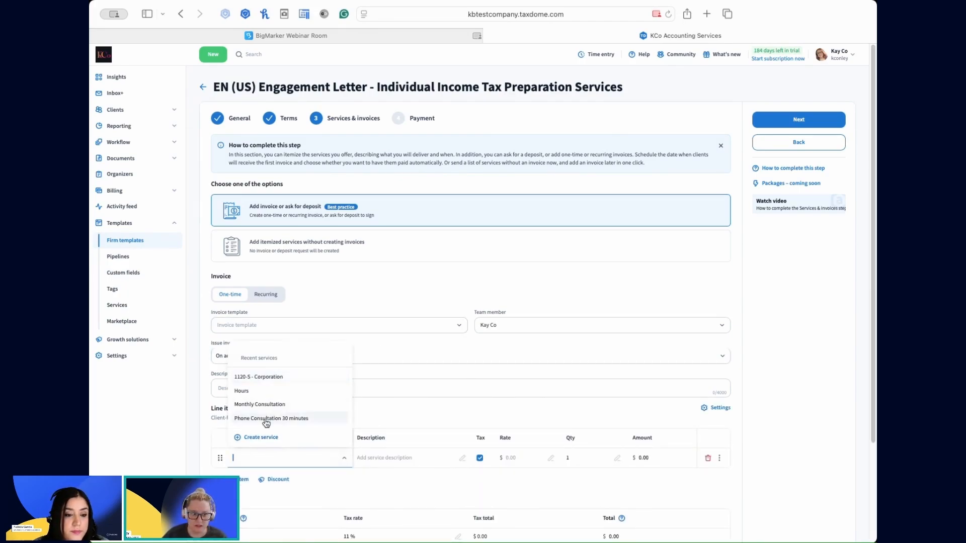
{"action": "scroll", "coordinate": [275, 406], "scroll_direction": "down", "scroll_amount": 1}
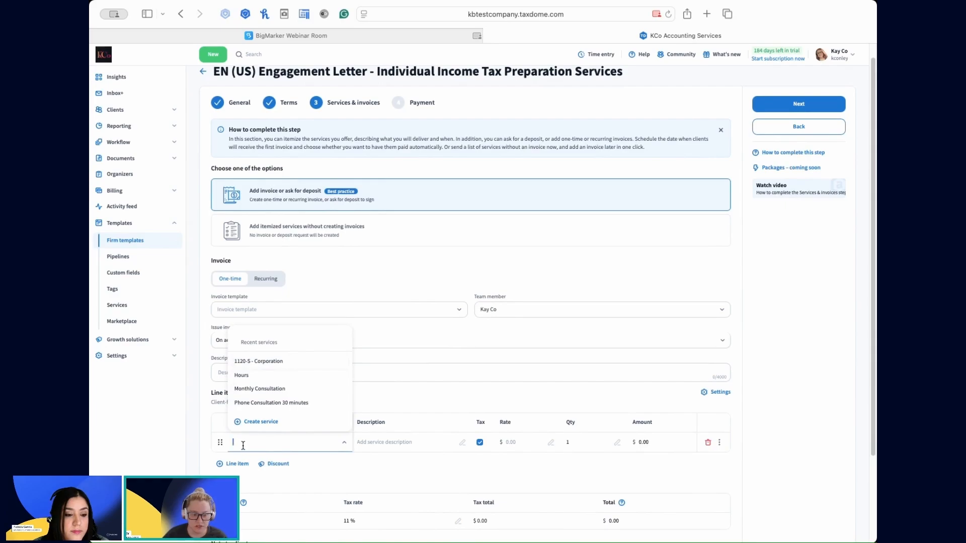
{"action": "type", "text": "Ind"}
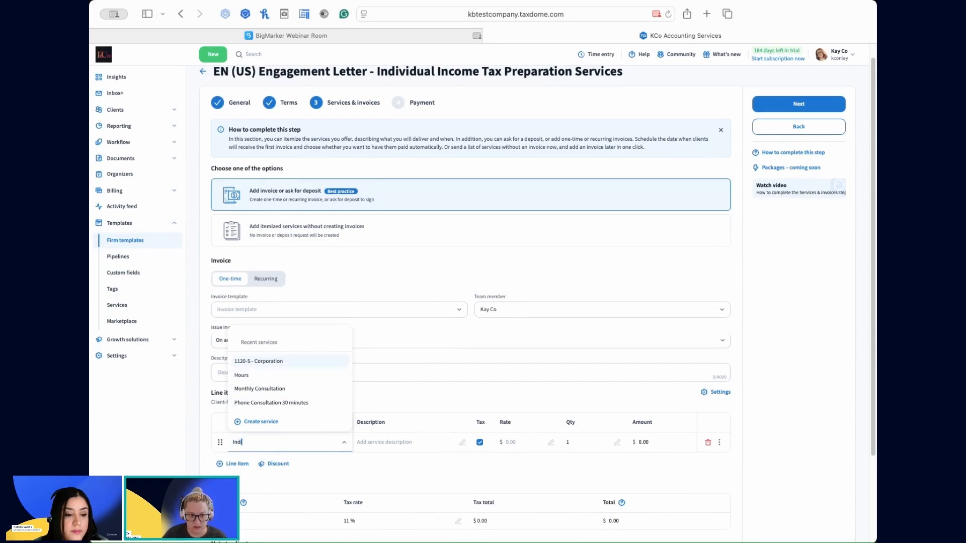
{"action": "type", "text": "i"}
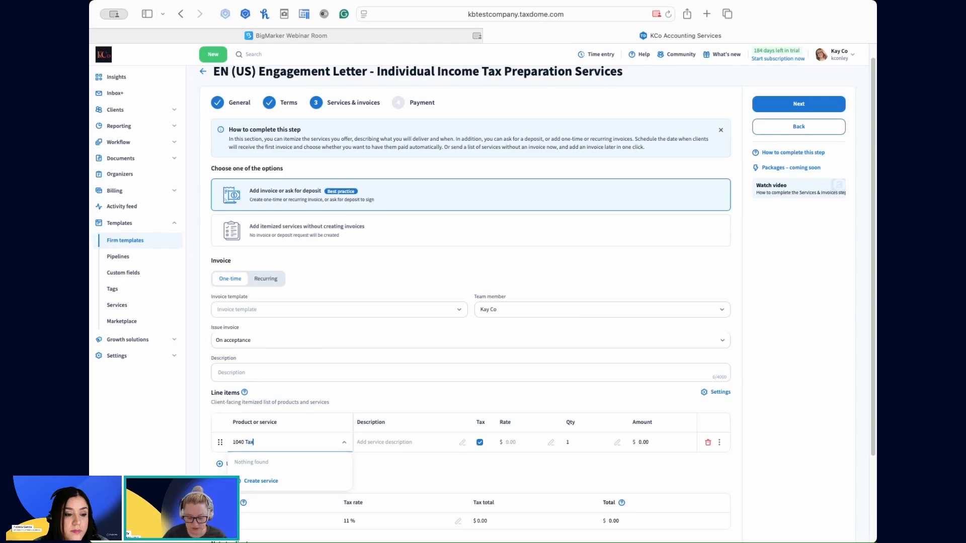
{"action": "type", "text": "turn"}
{"action": "key", "text": "Tab"}
{"action": "key", "text": "Tab"}
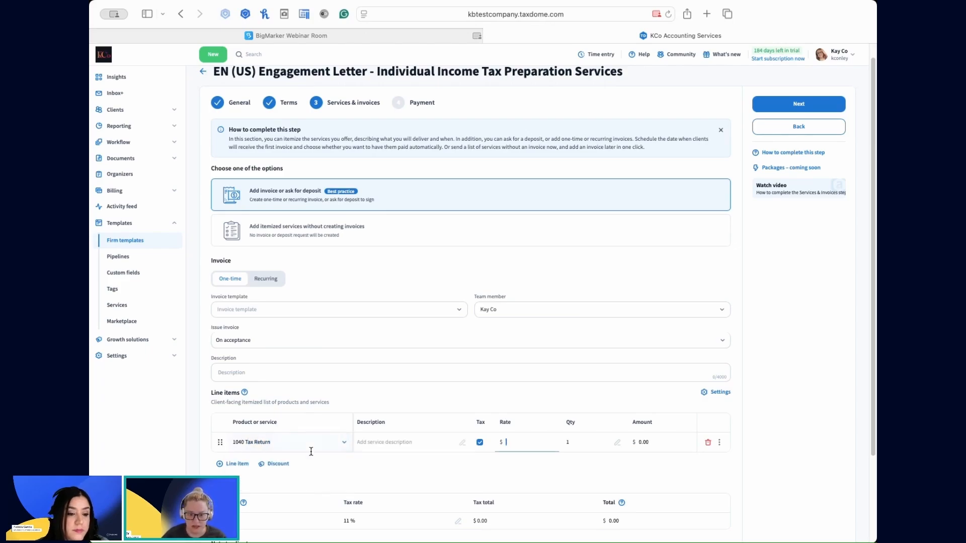
{"action": "type", "text": "100"}
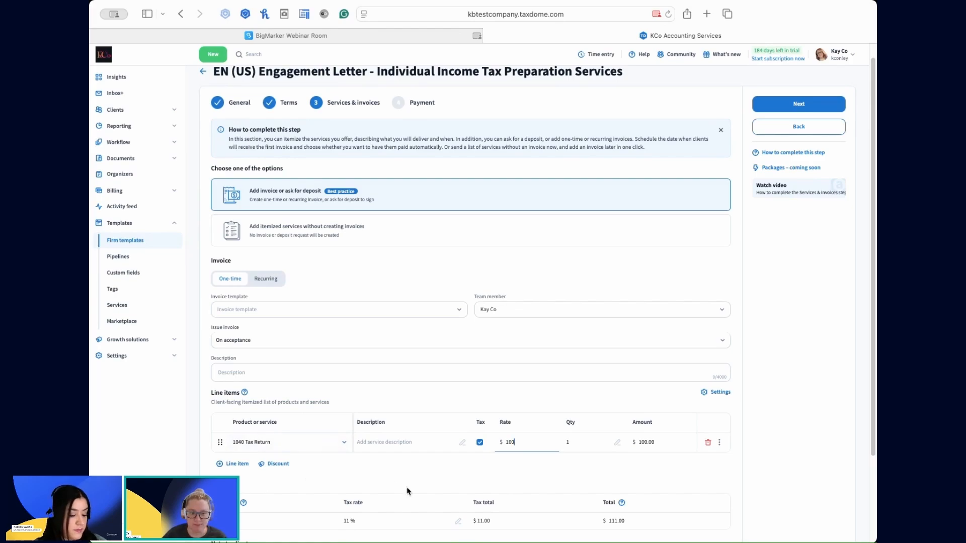
Look over the invoice details and examine the template's available payment methods, keeping Credit card.
{"action": "scroll", "coordinate": [393, 468], "scroll_direction": "down", "scroll_amount": 3}
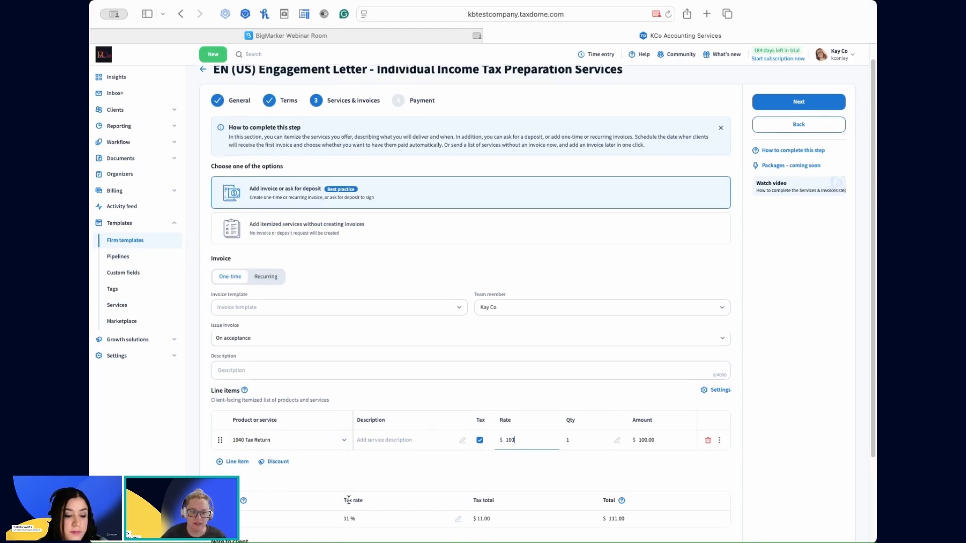
{"action": "scroll", "coordinate": [308, 469], "scroll_direction": "down", "scroll_amount": 2}
{"action": "scroll", "coordinate": [308, 402], "scroll_direction": "up", "scroll_amount": 5}
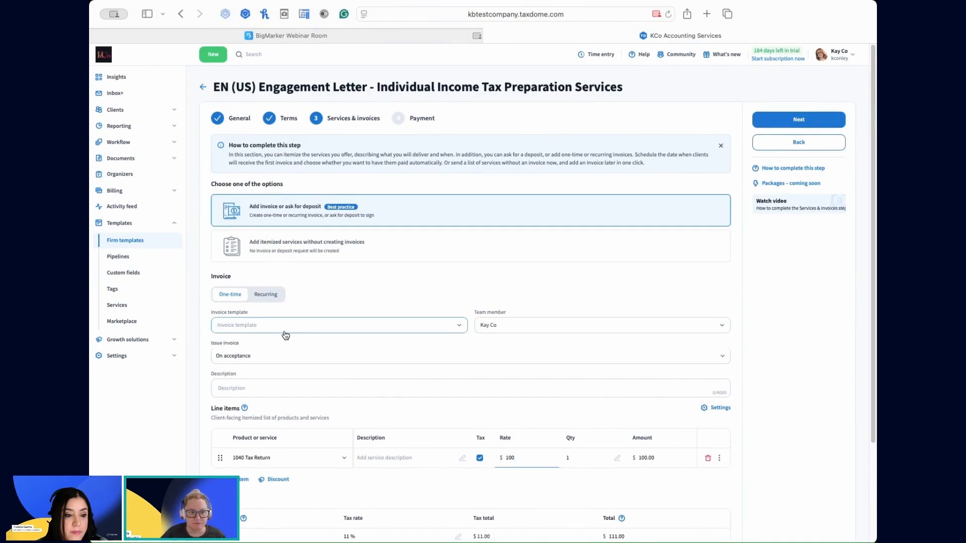
{"action": "left_click", "coordinate": [418, 121]}
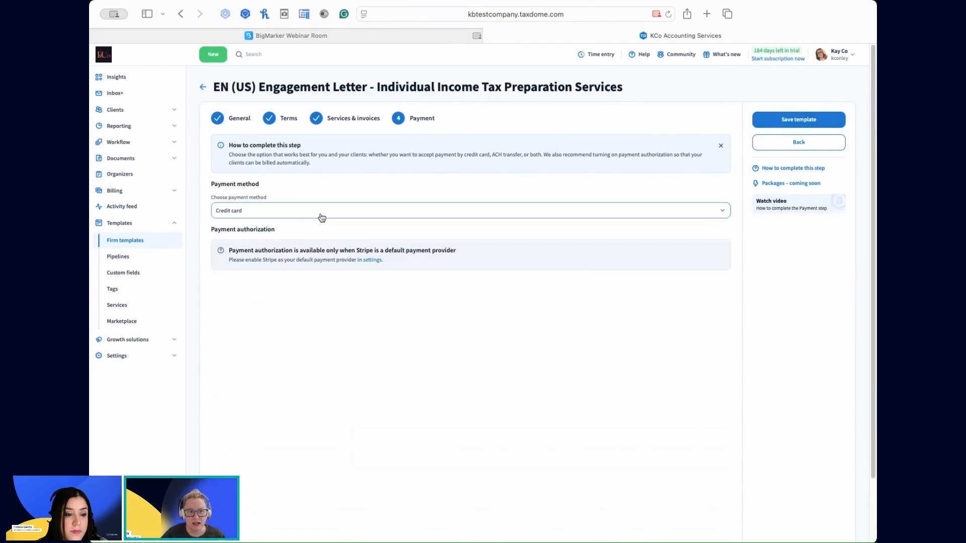
{"action": "left_click", "coordinate": [265, 218]}
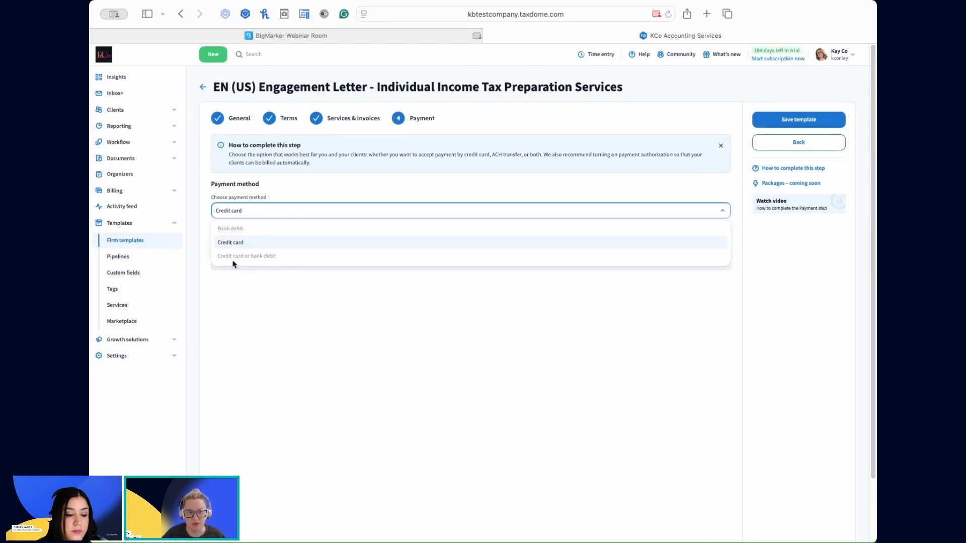
{"action": "left_click", "coordinate": [268, 312]}
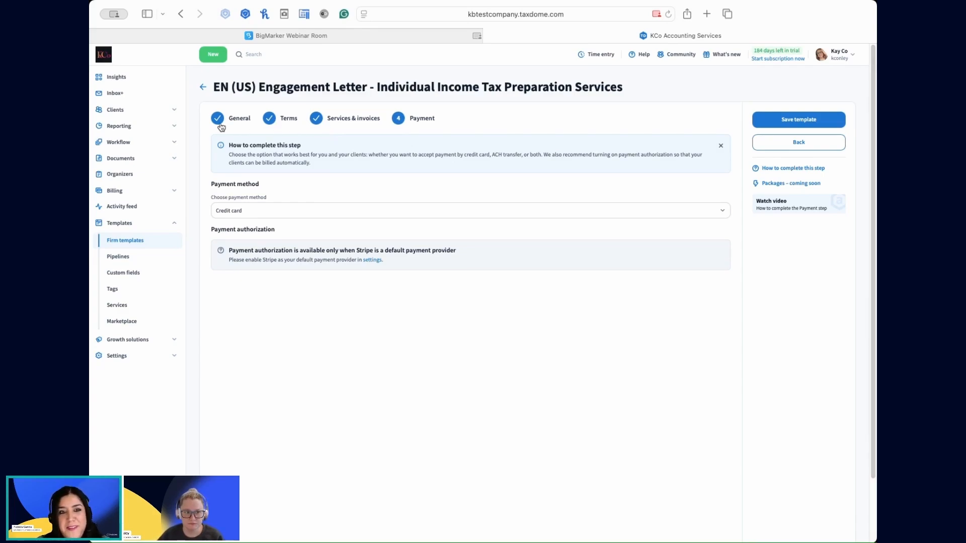
Switch the template's Services & invoices option to adding itemized services without creating invoices.
{"action": "left_click", "coordinate": [317, 122]}
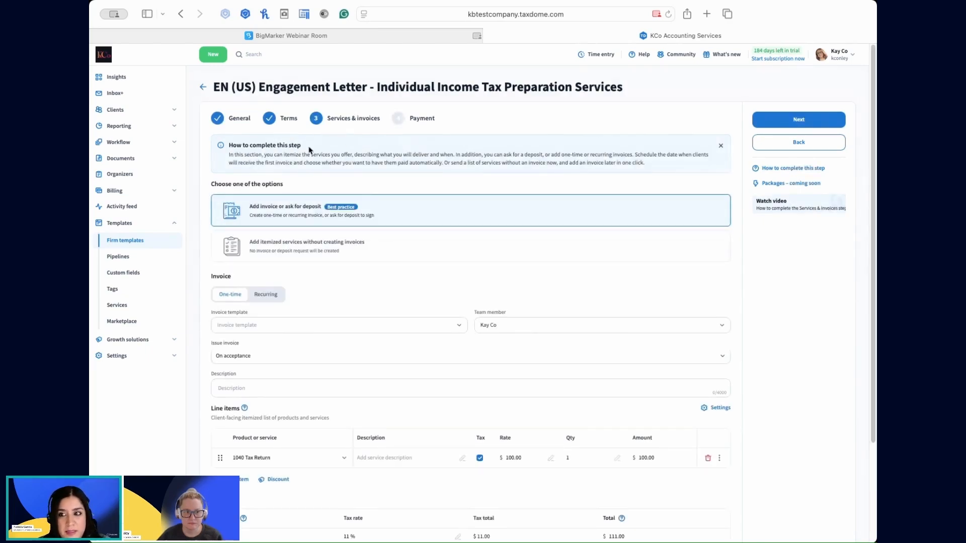
{"action": "left_click", "coordinate": [297, 256]}
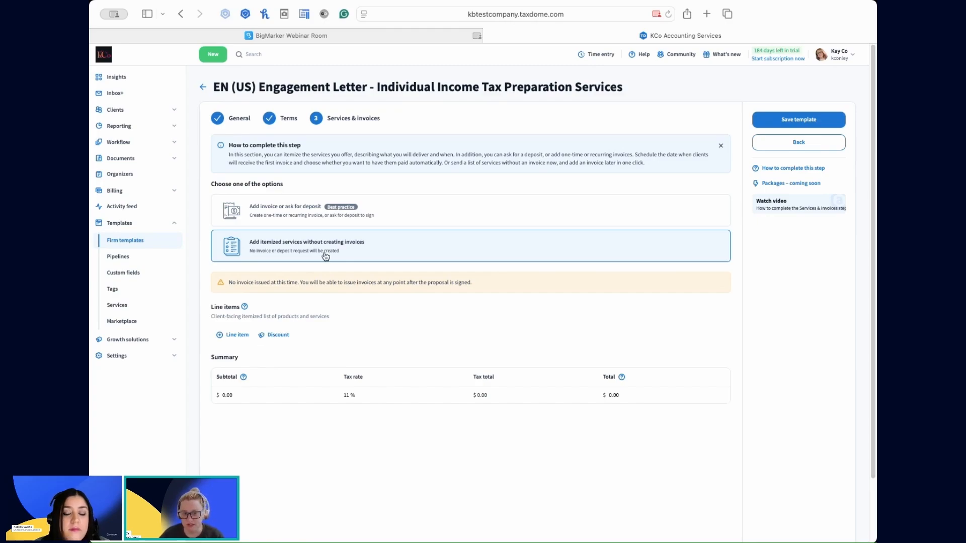
Return to the template's General settings and examine the signature requirement options, keeping "Document is signed when all signatories sign".
{"action": "left_click", "coordinate": [231, 119]}
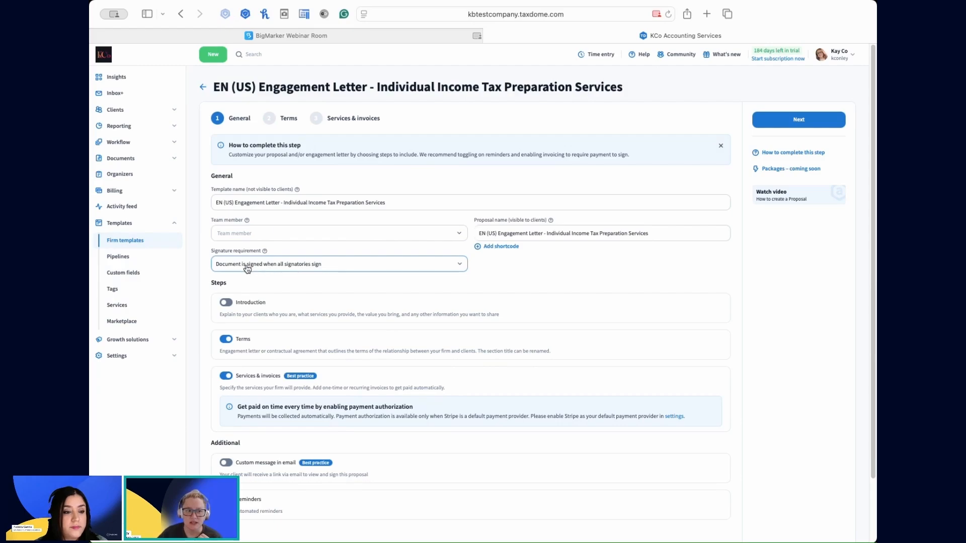
{"action": "left_click", "coordinate": [449, 268]}
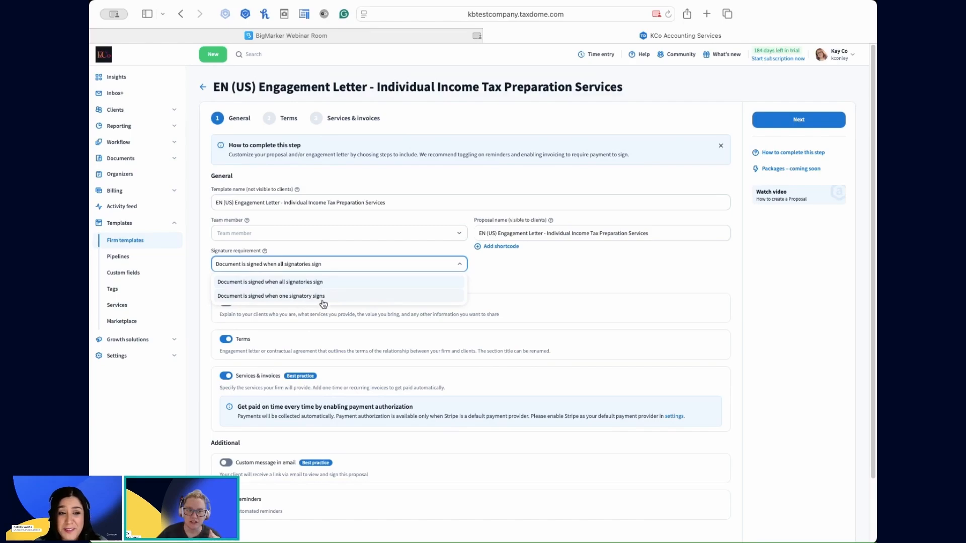
{"action": "scroll", "coordinate": [528, 478], "scroll_direction": "down", "scroll_amount": 1}
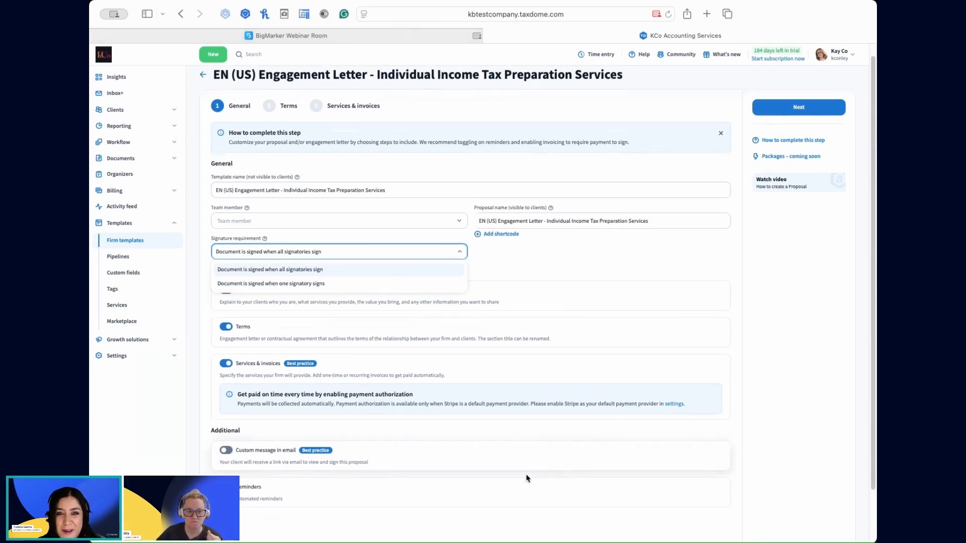
{"action": "scroll", "coordinate": [527, 478], "scroll_direction": "down", "scroll_amount": 1}
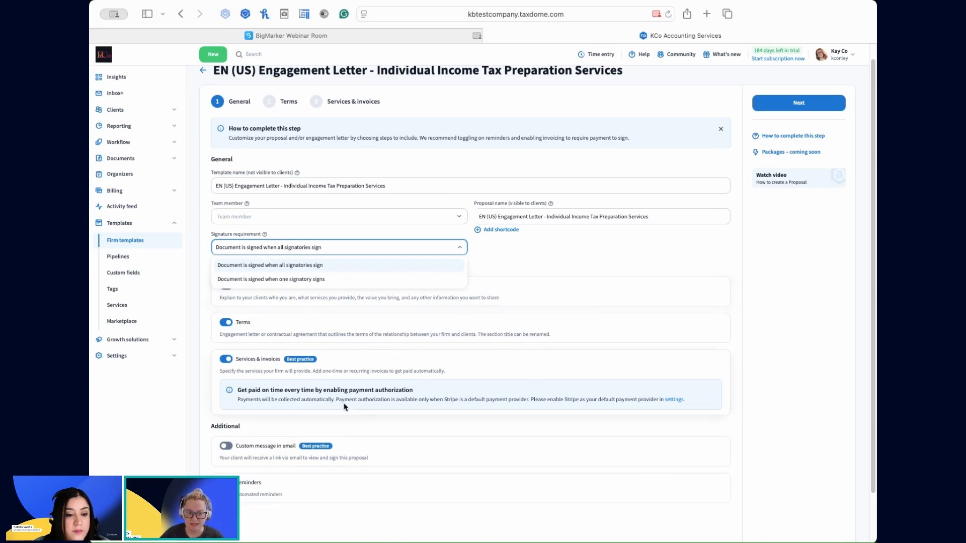
{"action": "left_click", "coordinate": [502, 258]}
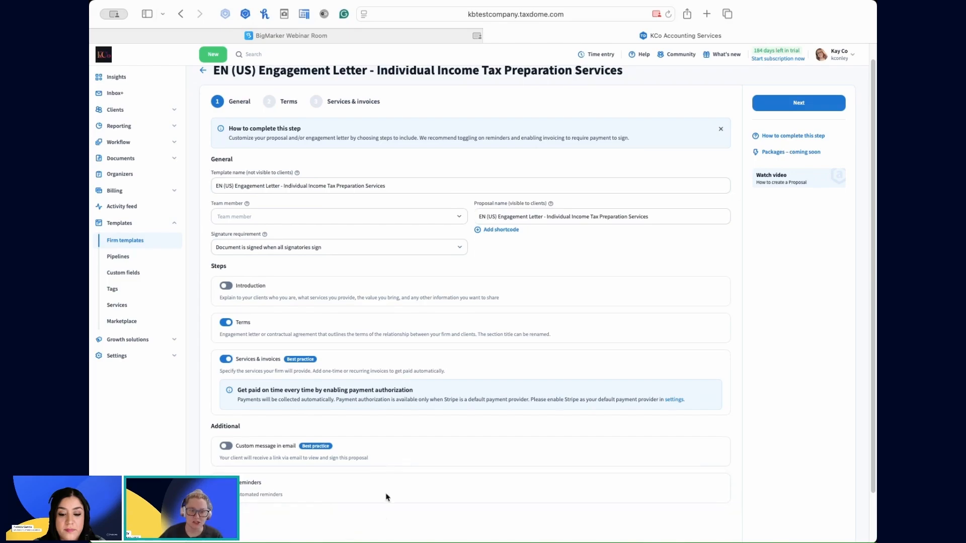
Enable automated reminders for the engagement letter, with 3 days until the next reminder and 3 reminders.
{"action": "left_click", "coordinate": [261, 496]}
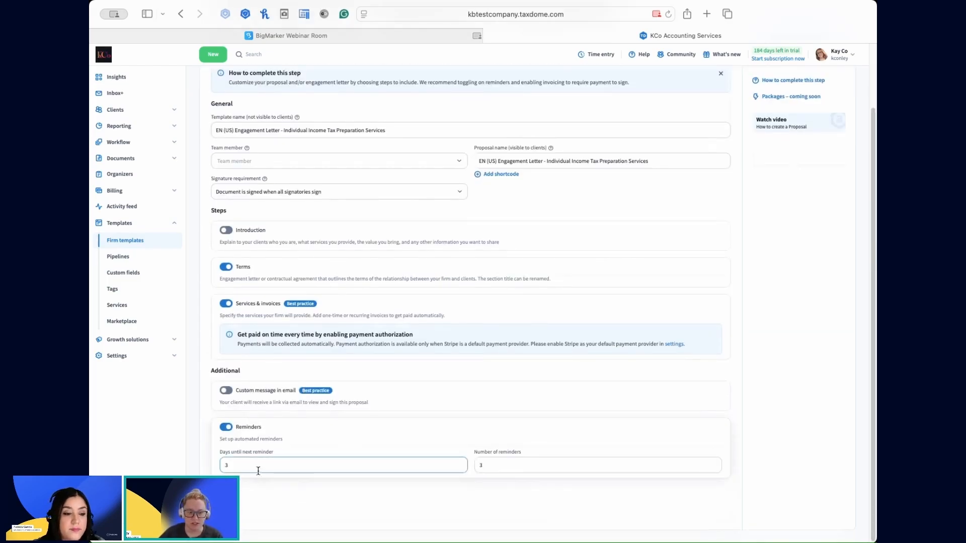
{"action": "left_click", "coordinate": [221, 452]}
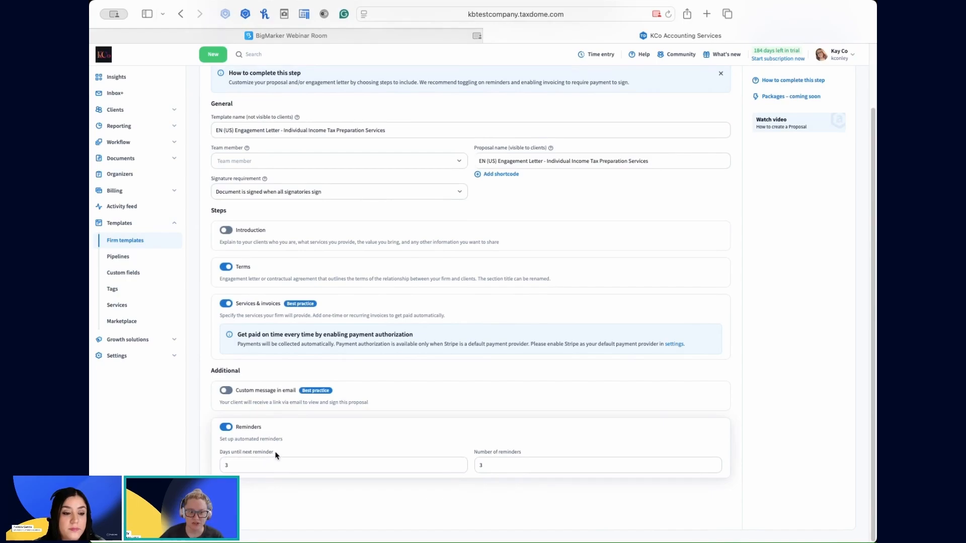
{"action": "left_click", "coordinate": [227, 471]}
{"action": "type", "text": "3"}
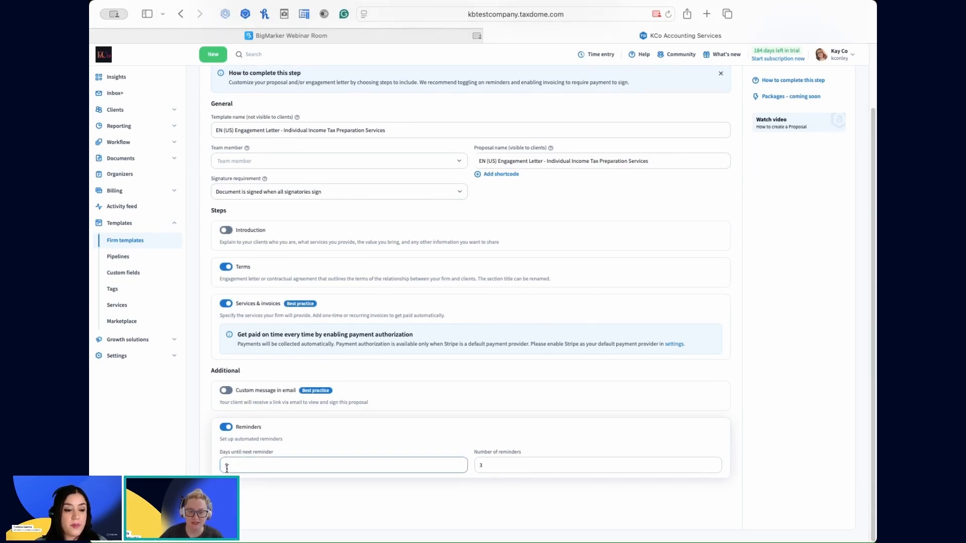
{"action": "left_click", "coordinate": [490, 463]}
{"action": "left_click", "coordinate": [446, 466]}
{"action": "left_click", "coordinate": [479, 460]}
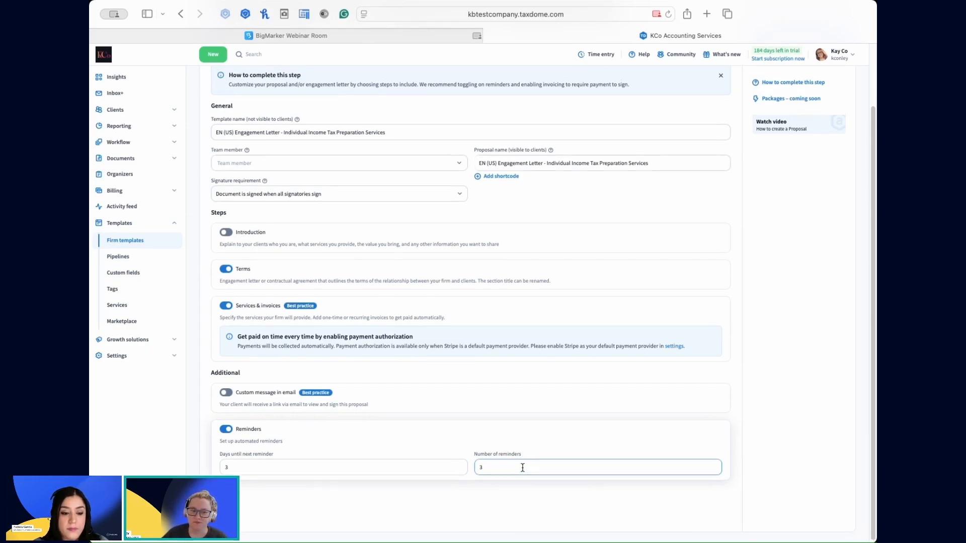
{"action": "scroll", "coordinate": [523, 468], "scroll_direction": "up", "scroll_amount": 2}
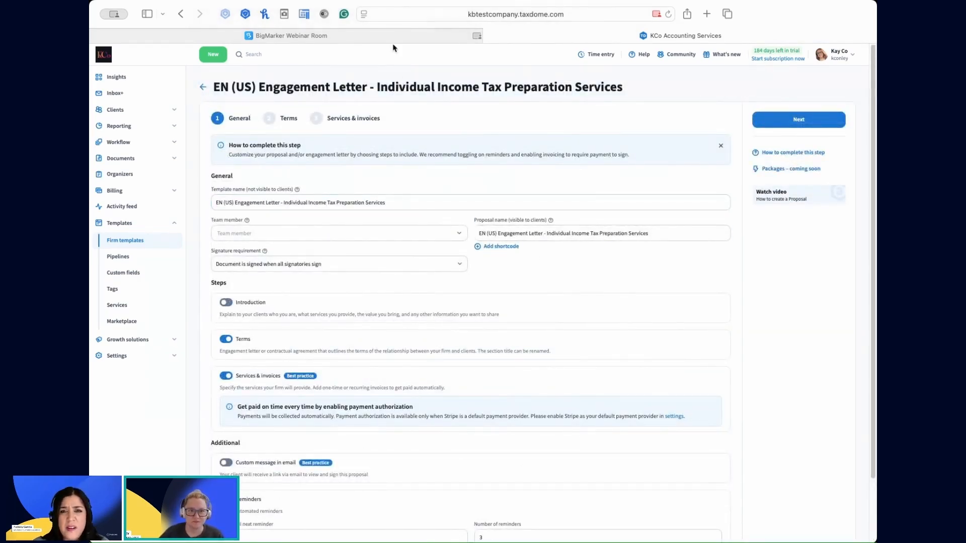
{"action": "scroll", "coordinate": [421, 347], "scroll_direction": "down", "scroll_amount": 2}
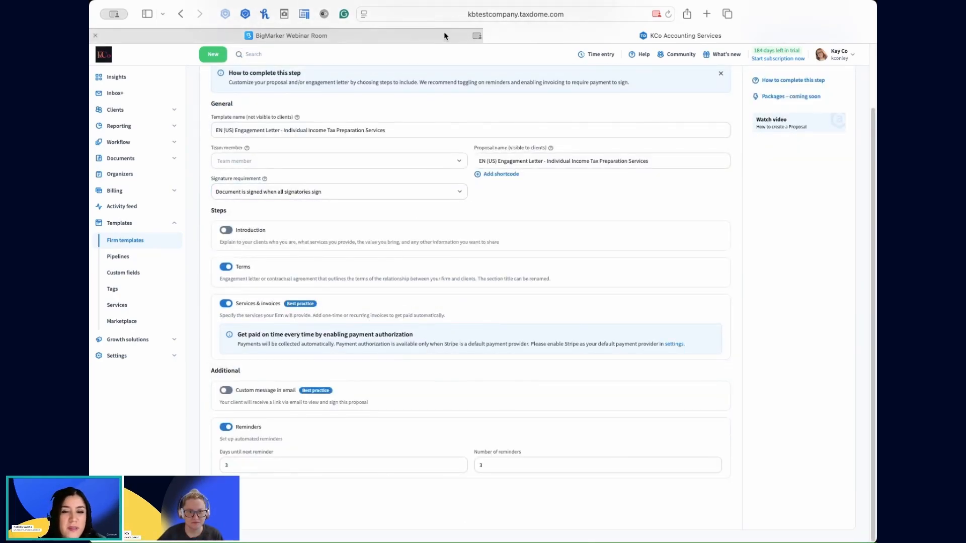
{"action": "mouse_move", "coordinate": [444, 36]}
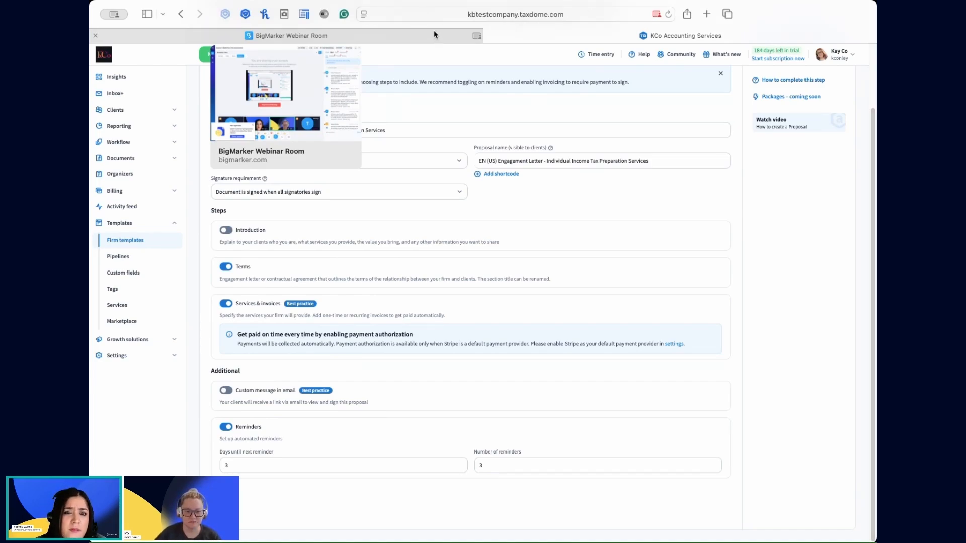
{"action": "left_click", "coordinate": [423, 34]}
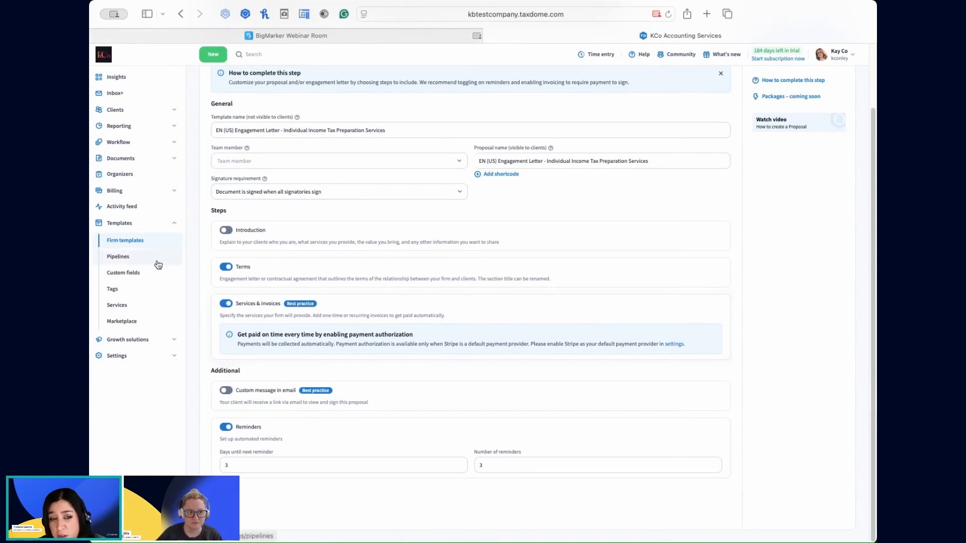
{"action": "scroll", "coordinate": [334, 194], "scroll_direction": "up", "scroll_amount": 3}
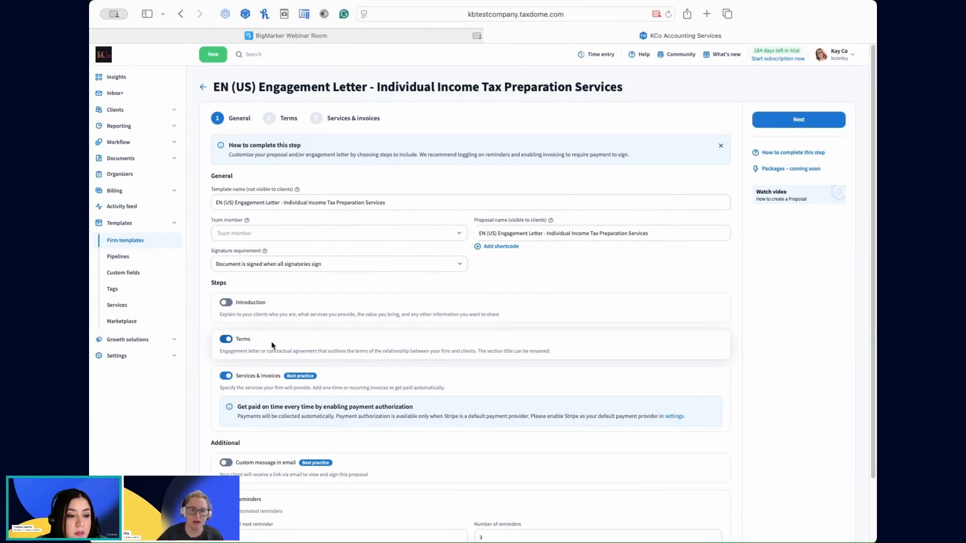
Turn the Terms section of the template off and back on.
{"action": "left_click", "coordinate": [245, 344]}
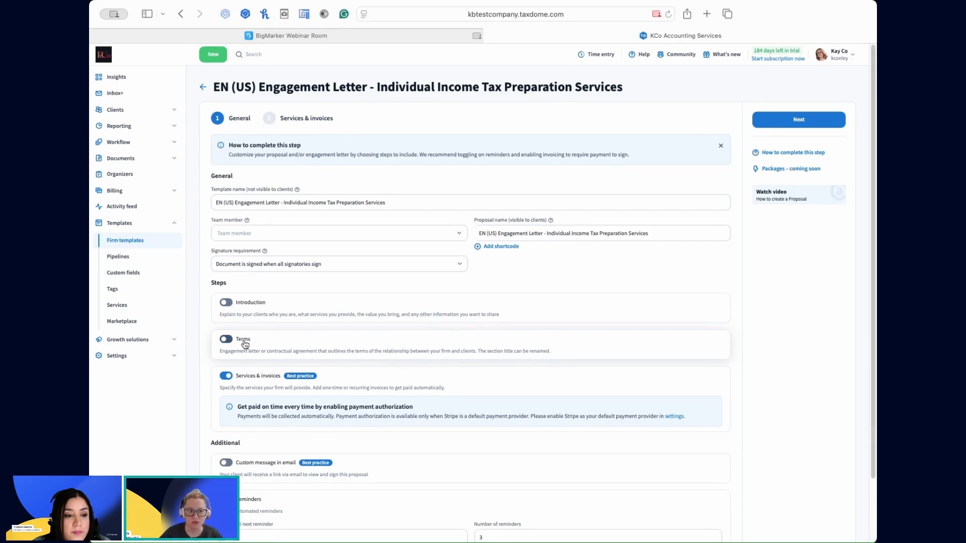
{"action": "left_click", "coordinate": [243, 342]}
Open the template's Terms and examine the fonts available for the engagement letter text, keeping Source Sans Pro.
{"action": "left_click", "coordinate": [275, 126]}
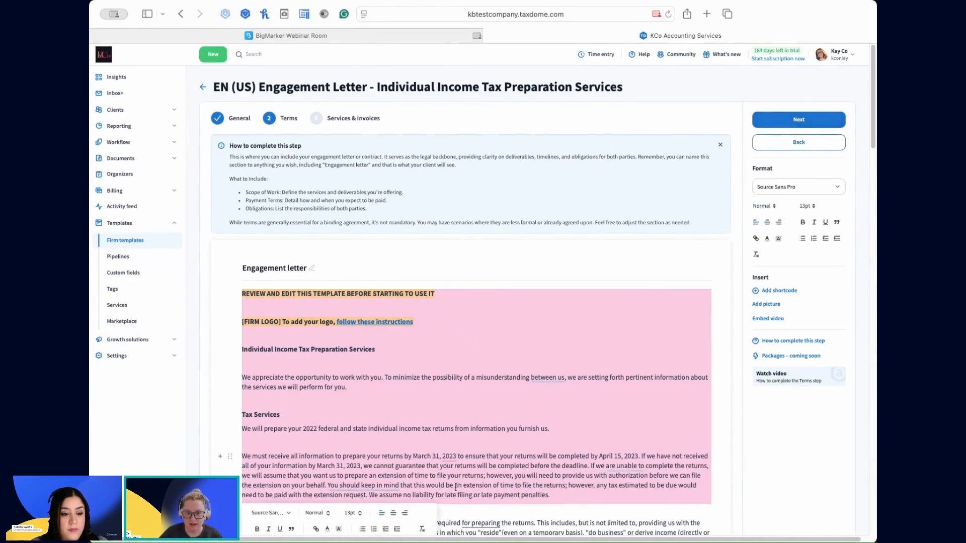
{"action": "left_click", "coordinate": [803, 194]}
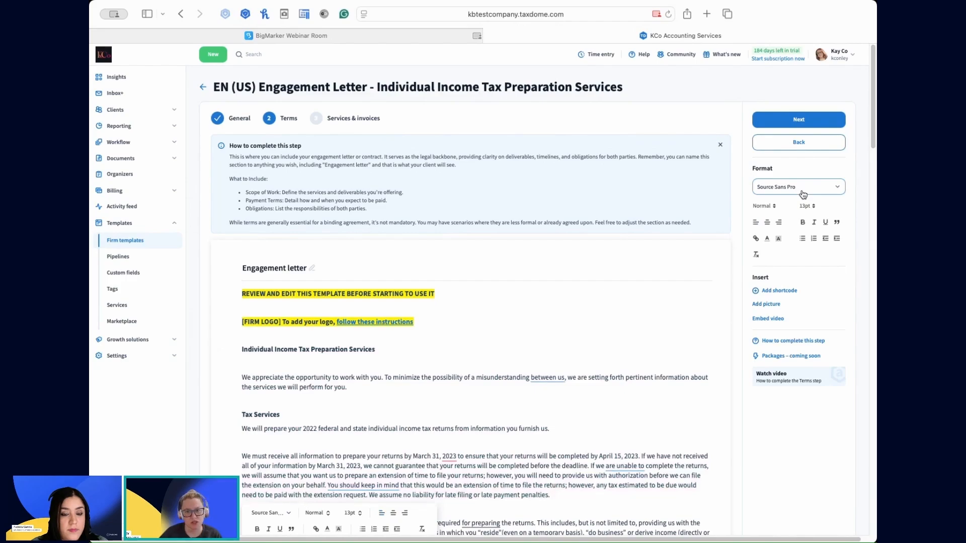
{"action": "left_click", "coordinate": [803, 194]}
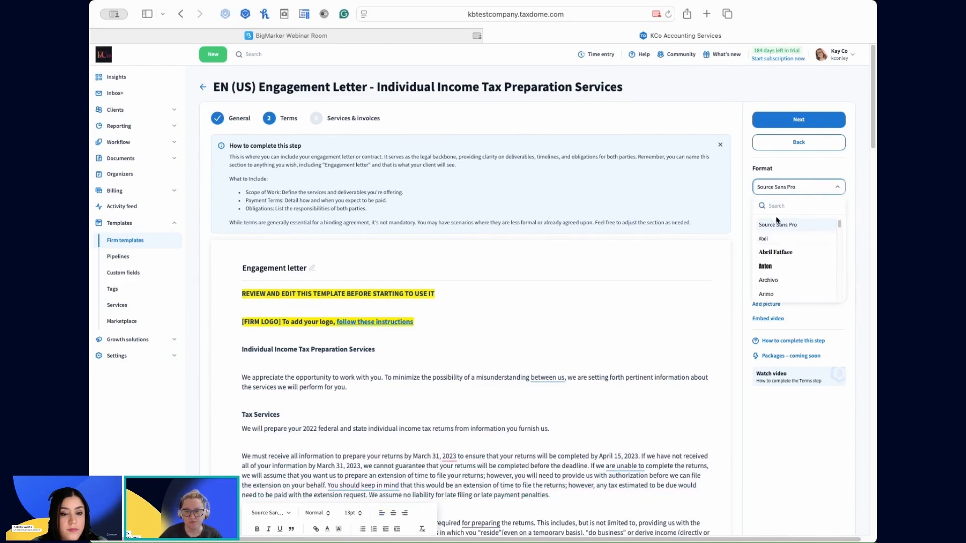
{"action": "left_click", "coordinate": [863, 213]}
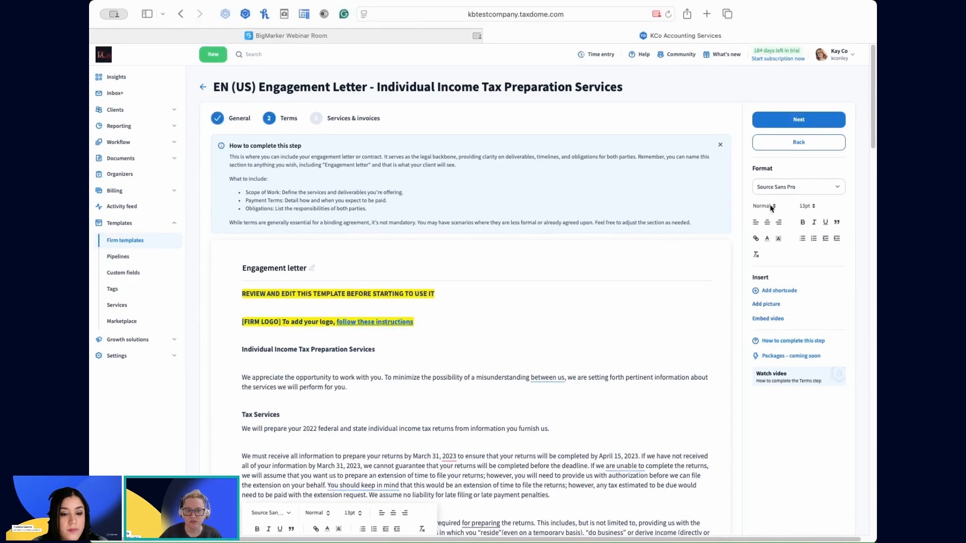
Place the cursor at the end of the firm logo line and look through the insertable shortcodes, without adding one.
{"action": "left_click", "coordinate": [592, 324]}
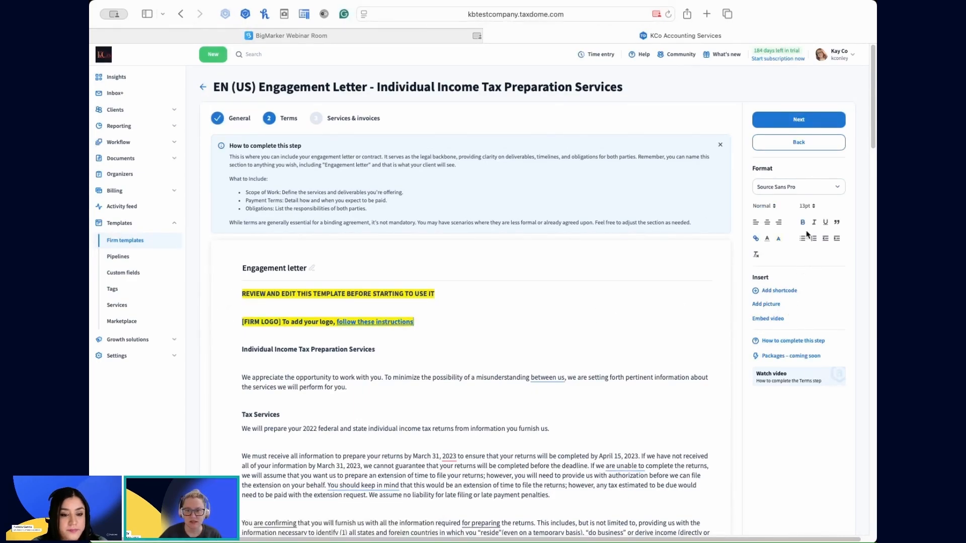
{"action": "left_click", "coordinate": [782, 292]}
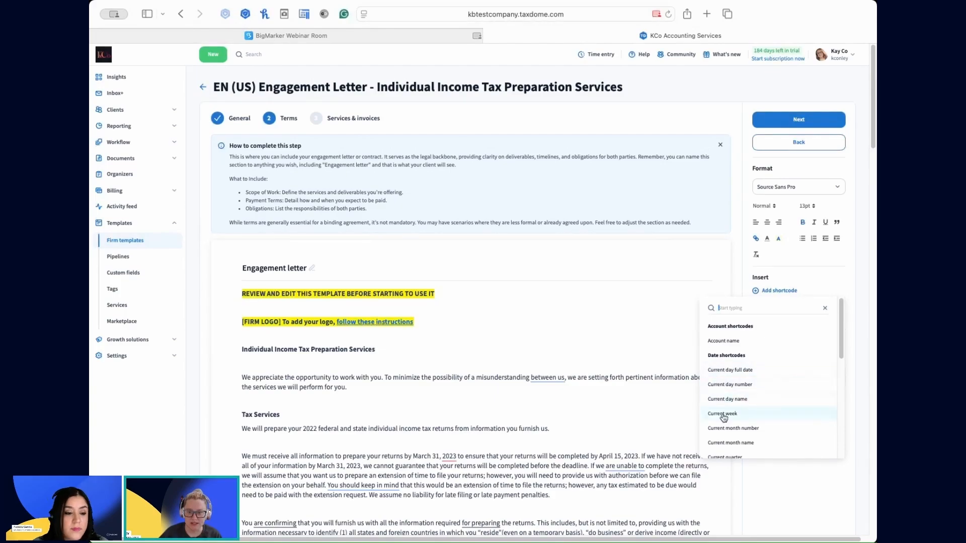
{"action": "scroll", "coordinate": [751, 440], "scroll_direction": "down", "scroll_amount": 8}
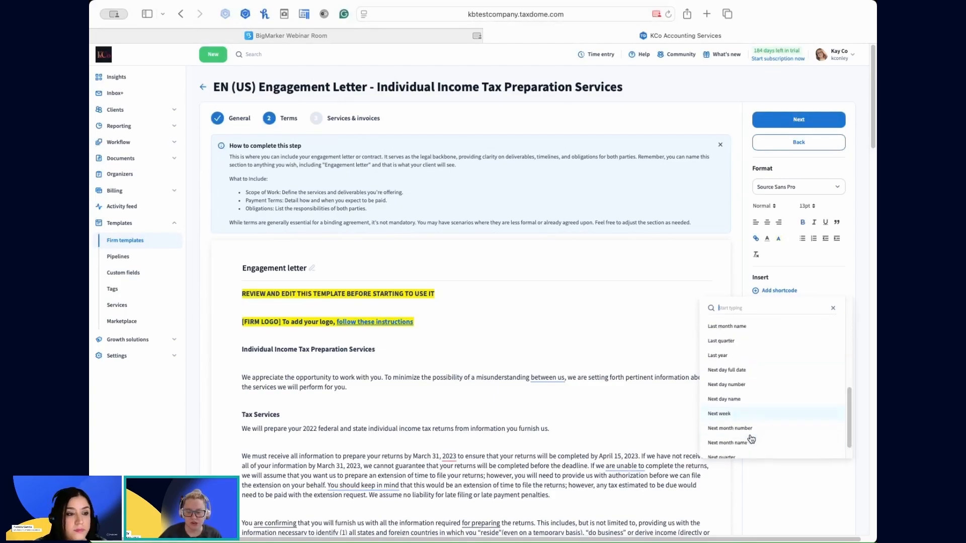
{"action": "scroll", "coordinate": [751, 439], "scroll_direction": "down", "scroll_amount": 5}
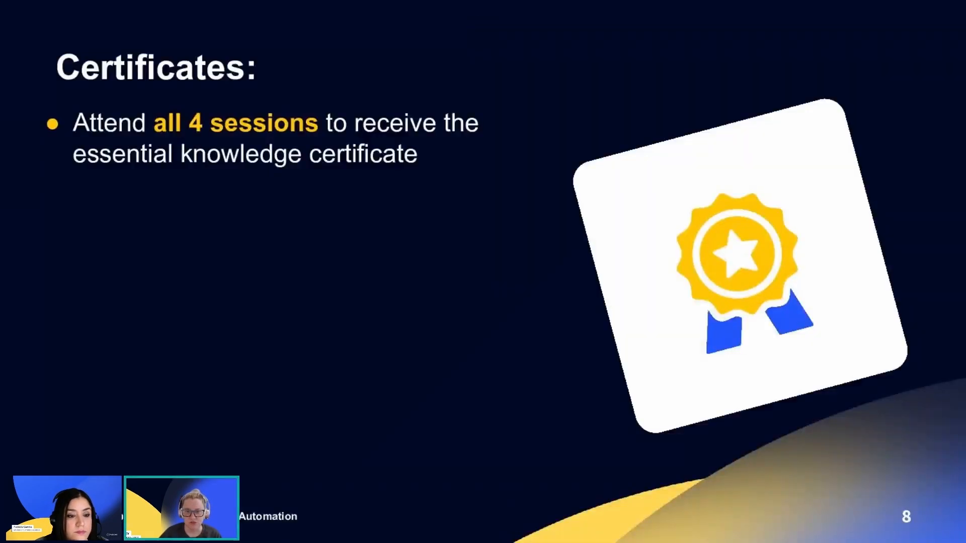
{"action": "key", "text": "Right"}
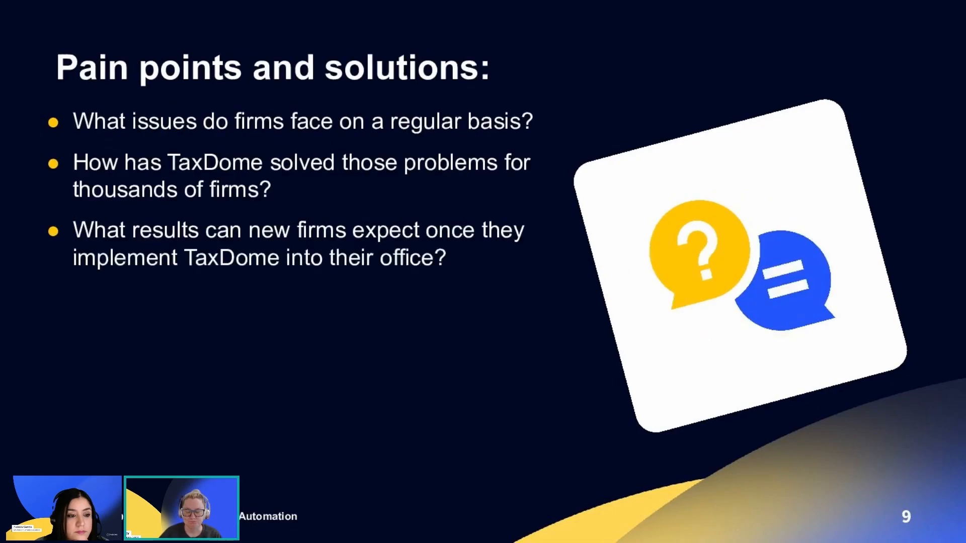
{"action": "key", "text": "Right"}
{"action": "key", "text": "Right"}
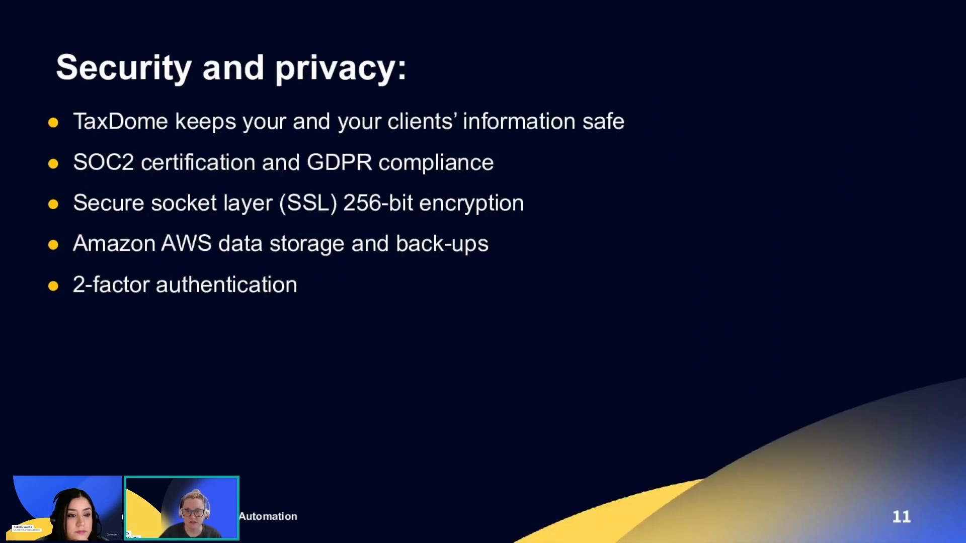
{"action": "key", "text": "Right"}
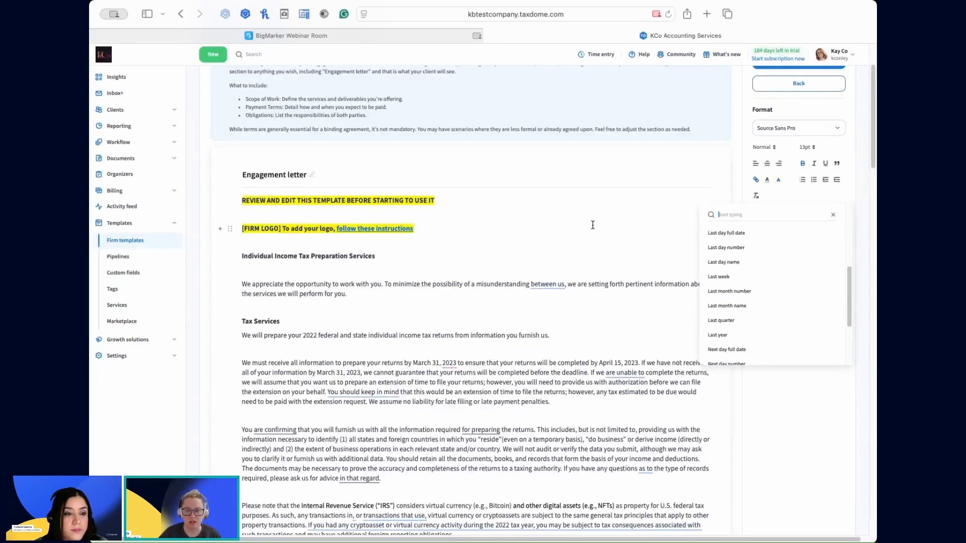
Review the account and date shortcodes again, back to the start of the list.
{"action": "scroll", "coordinate": [757, 302], "scroll_direction": "up", "scroll_amount": 5}
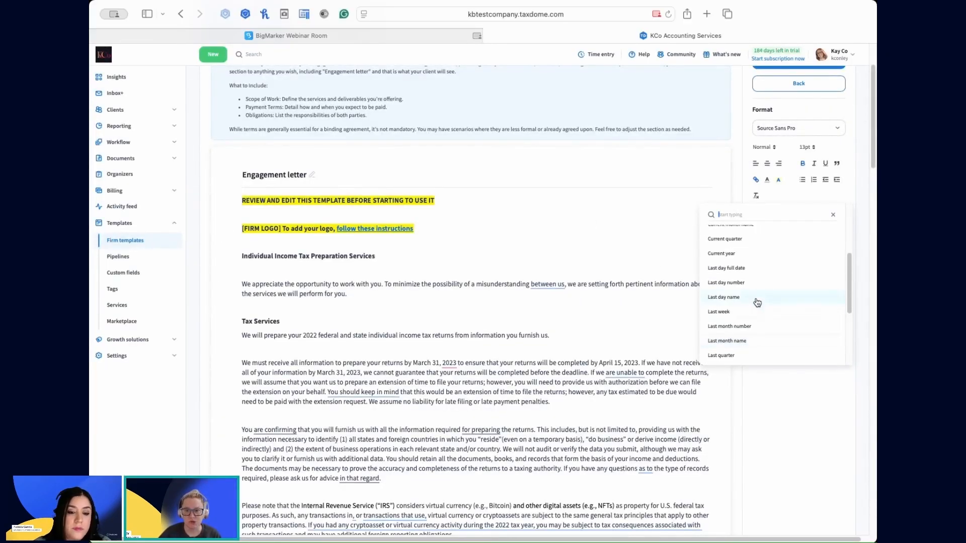
{"action": "scroll", "coordinate": [757, 302], "scroll_direction": "up", "scroll_amount": 1}
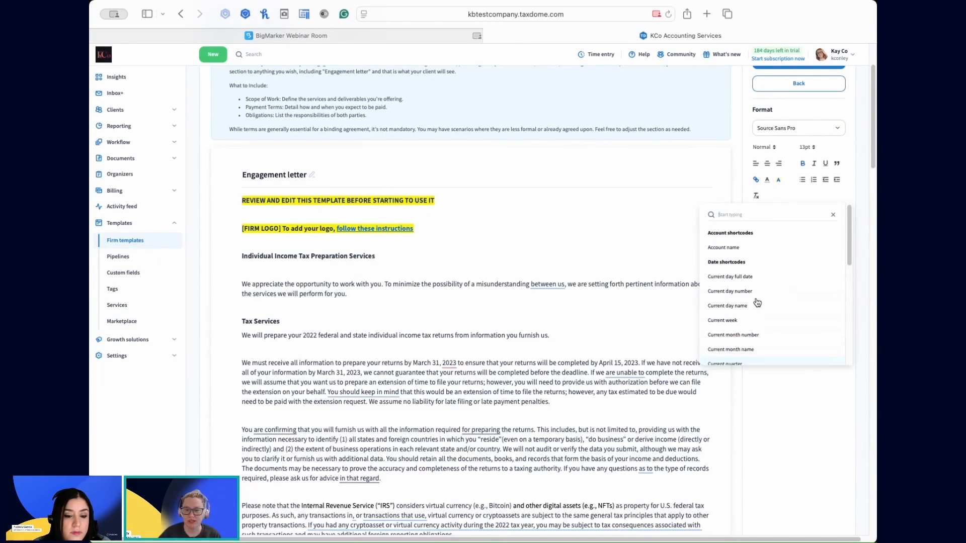
{"action": "scroll", "coordinate": [593, 270], "scroll_direction": "up", "scroll_amount": 1}
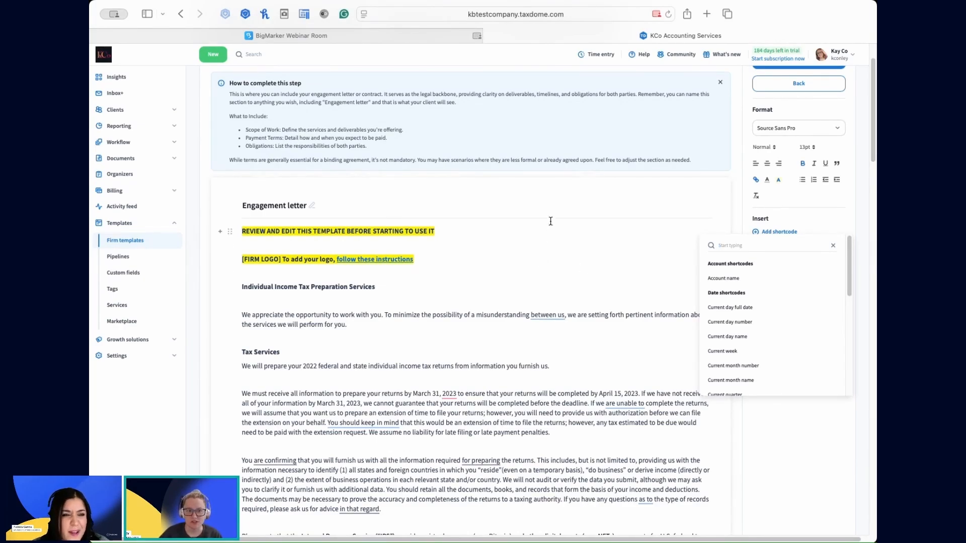
Leave the engagement letter template and return to the firm's proposal and engagement letter templates, discarding the unsaved changes.
{"action": "mouse_move", "coordinate": [445, 42]}
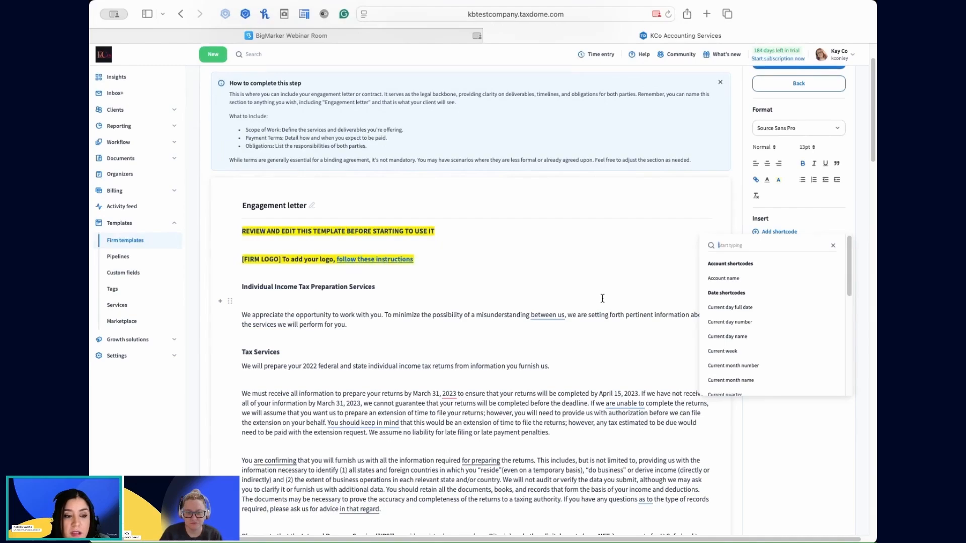
{"action": "scroll", "coordinate": [599, 297], "scroll_direction": "up", "scroll_amount": 2}
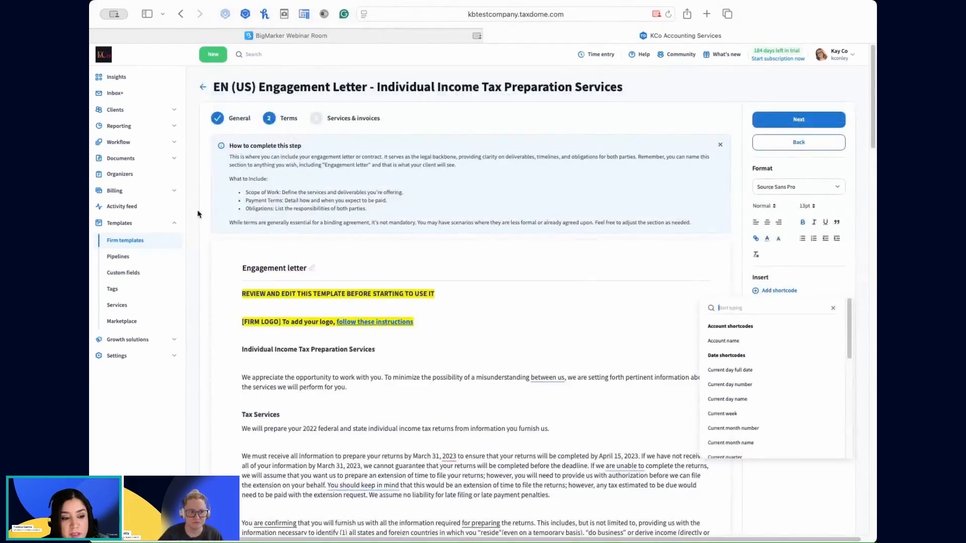
{"action": "left_click", "coordinate": [204, 86]}
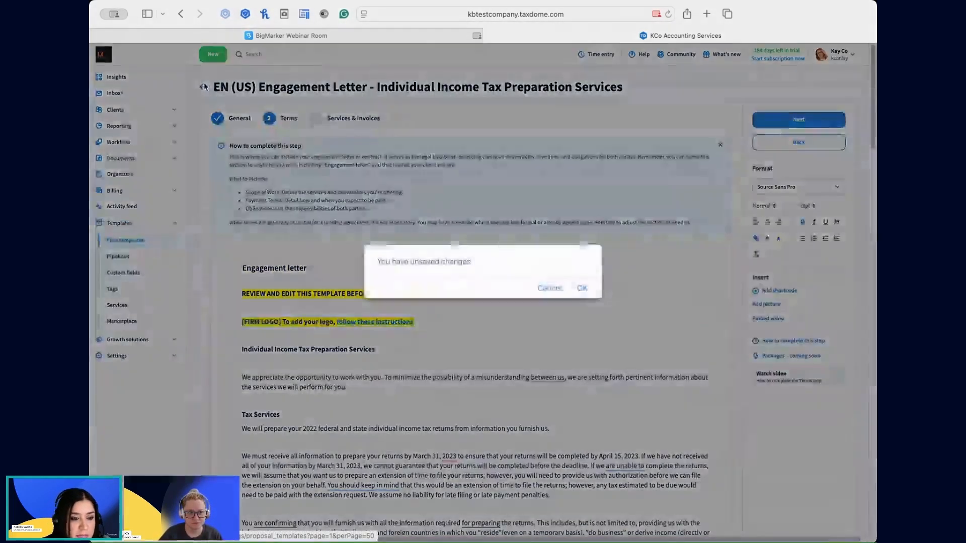
{"action": "left_click", "coordinate": [550, 287]}
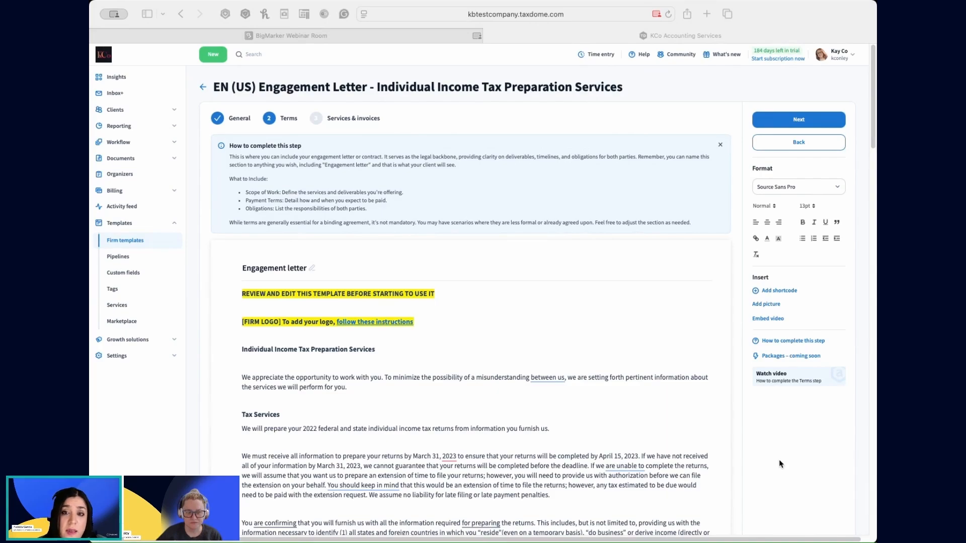
{"action": "left_click", "coordinate": [203, 87]}
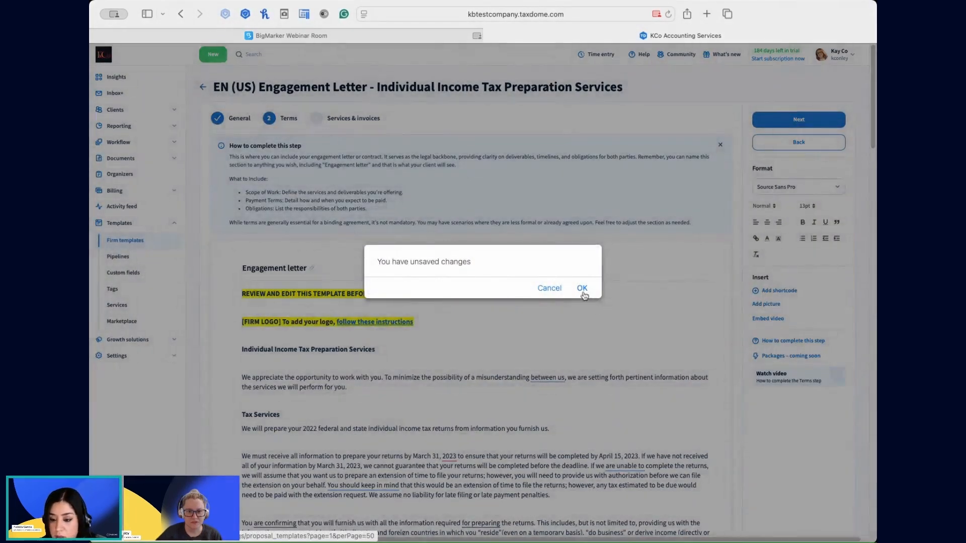
{"action": "left_click", "coordinate": [582, 291]}
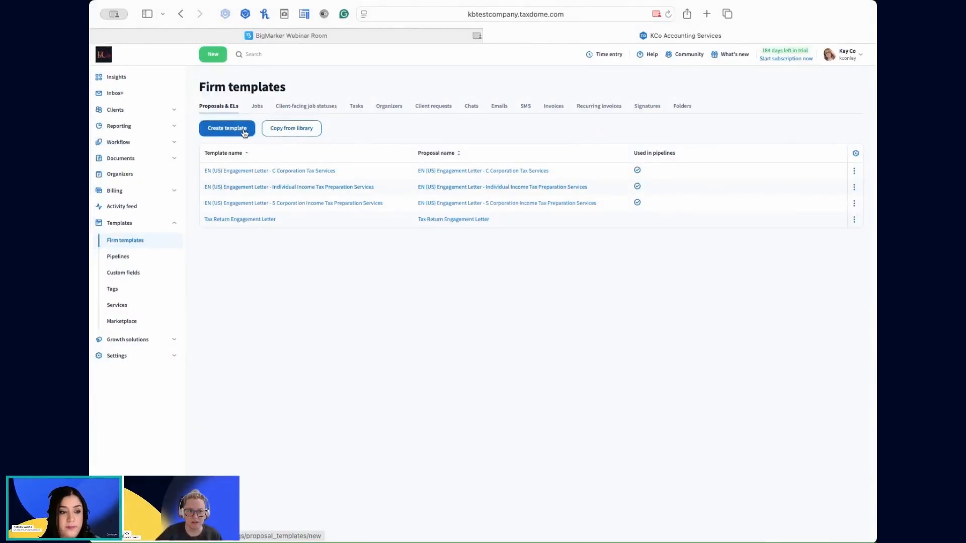
Open the library of proposal and engagement letter templates and browse its entries, including the additional ones beyond the initial list.
{"action": "left_click", "coordinate": [293, 129]}
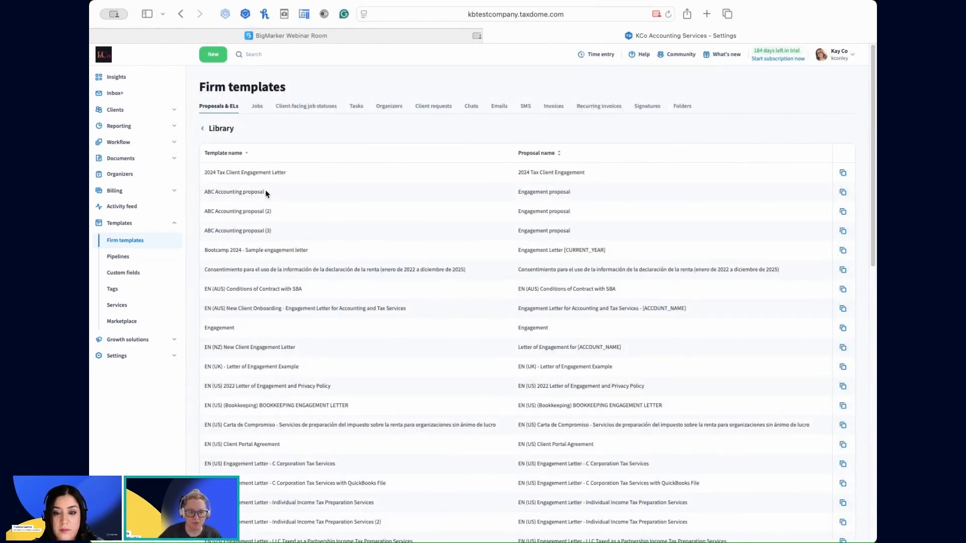
{"action": "scroll", "coordinate": [258, 446], "scroll_direction": "down", "scroll_amount": 3}
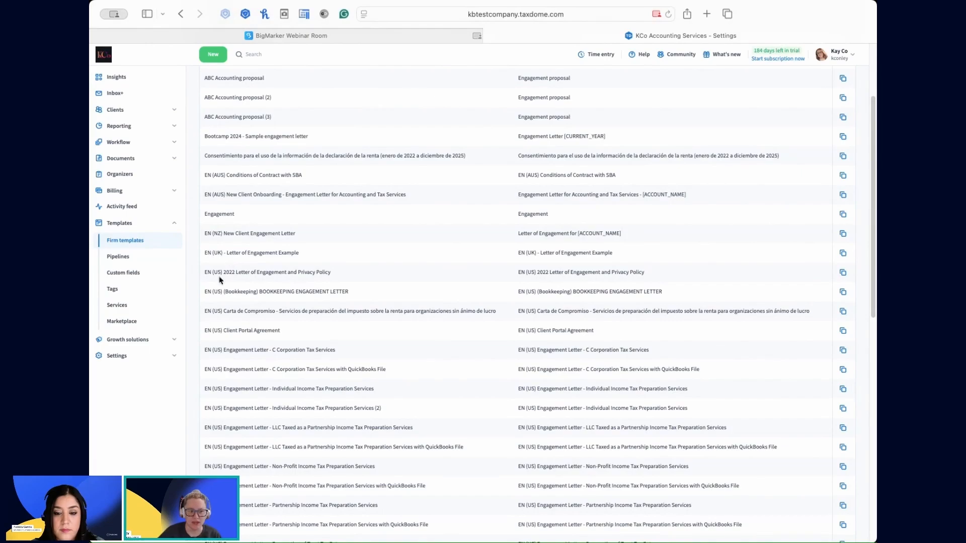
{"action": "scroll", "coordinate": [233, 465], "scroll_direction": "down", "scroll_amount": 5}
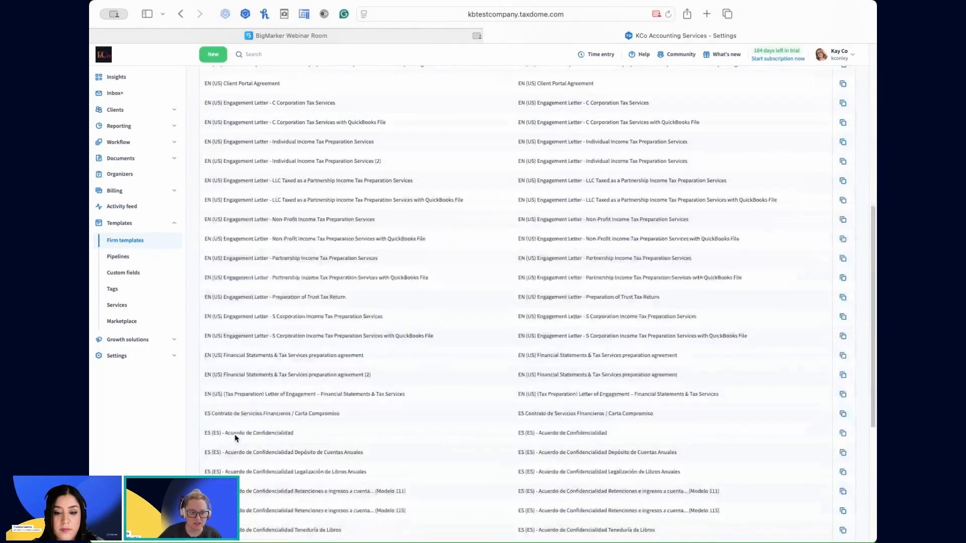
{"action": "scroll", "coordinate": [292, 502], "scroll_direction": "down", "scroll_amount": 5}
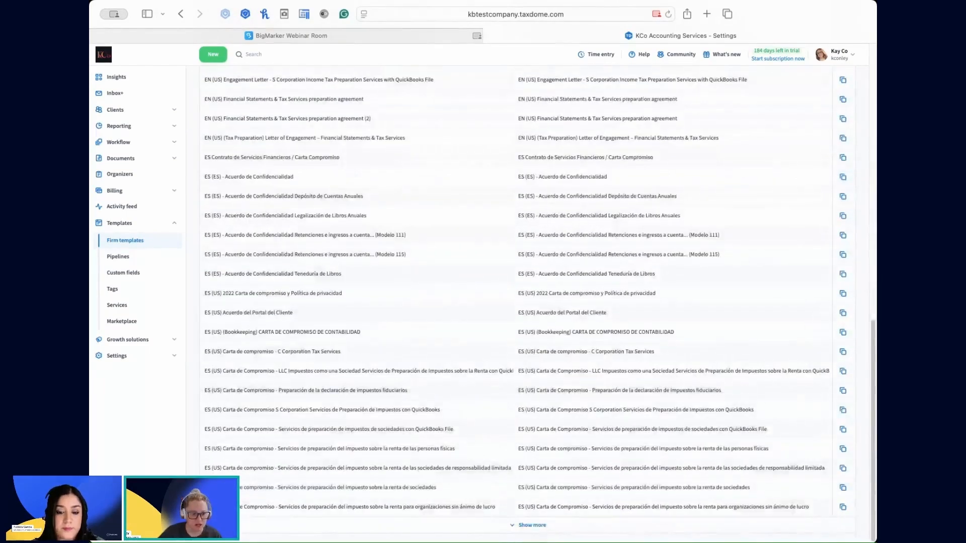
{"action": "left_click", "coordinate": [528, 525]}
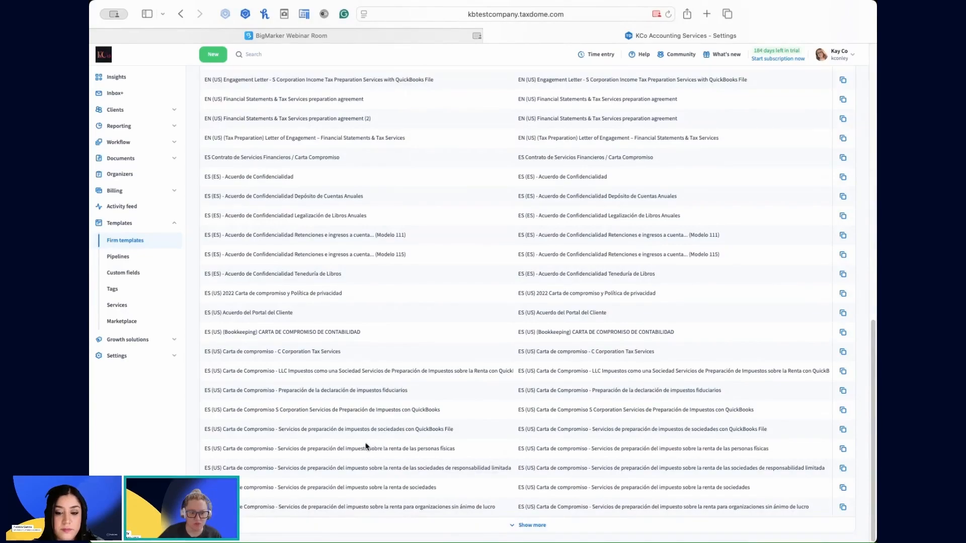
{"action": "scroll", "coordinate": [277, 406], "scroll_direction": "down", "scroll_amount": 6}
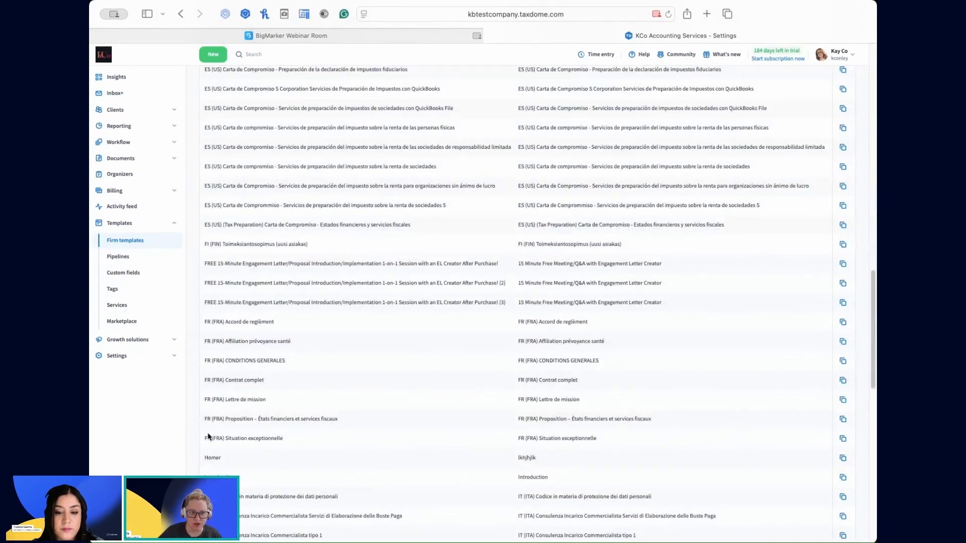
{"action": "scroll", "coordinate": [442, 231], "scroll_direction": "up", "scroll_amount": 15}
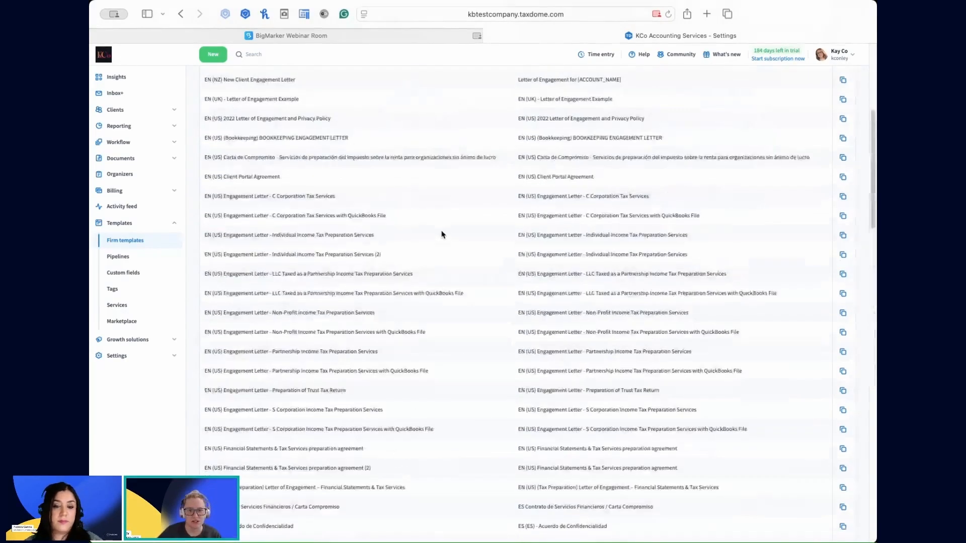